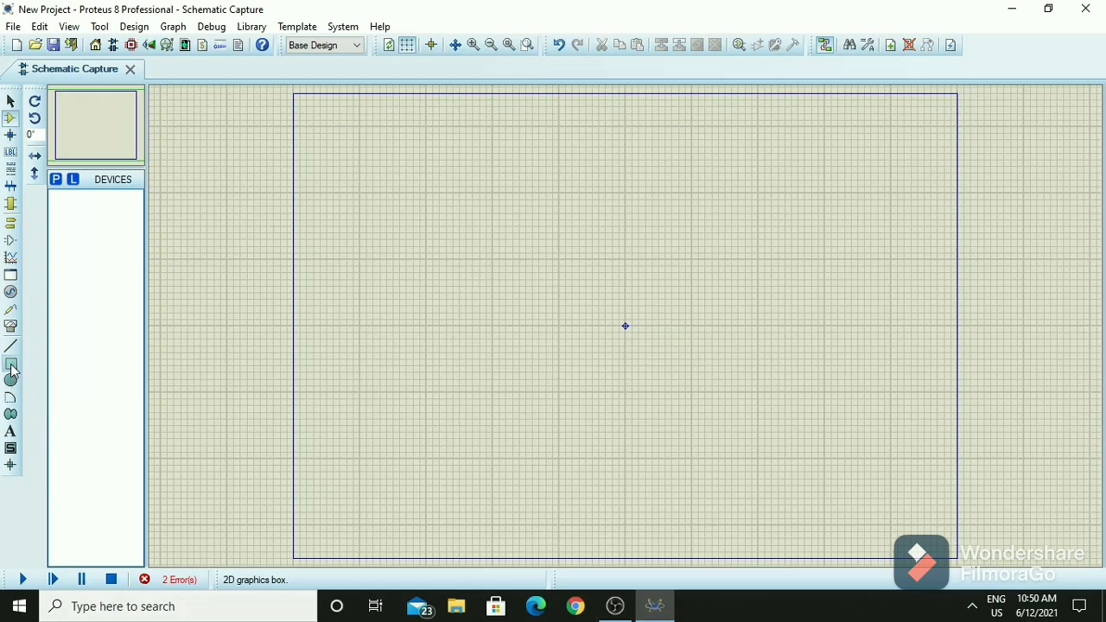
# Preview the 2D graphics box styles, including COMPONENT, PIN, PORT, MARKER, ACTUATOR, INDICATOR, TAPE and GENERATOR.
pyautogui.click(11, 366)
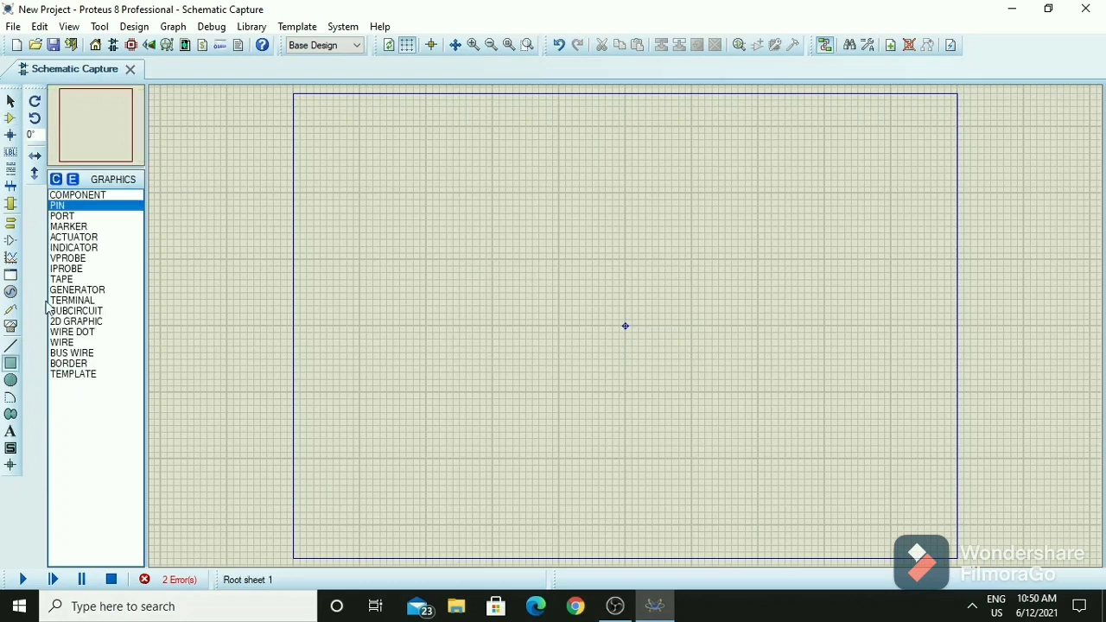
pyautogui.click(70, 195)
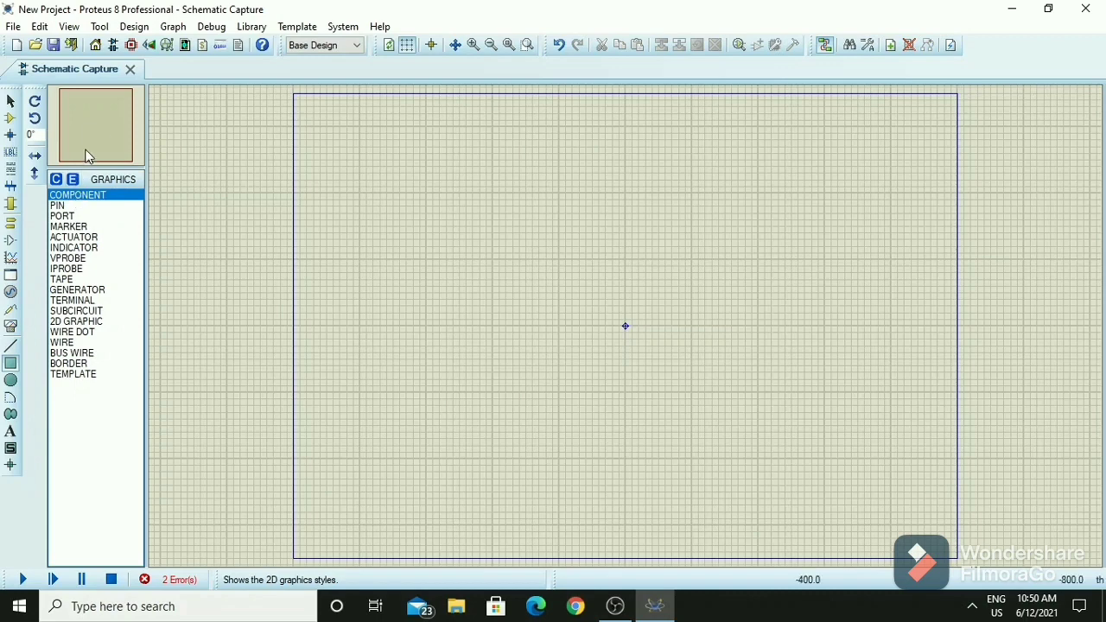
pyautogui.click(66, 207)
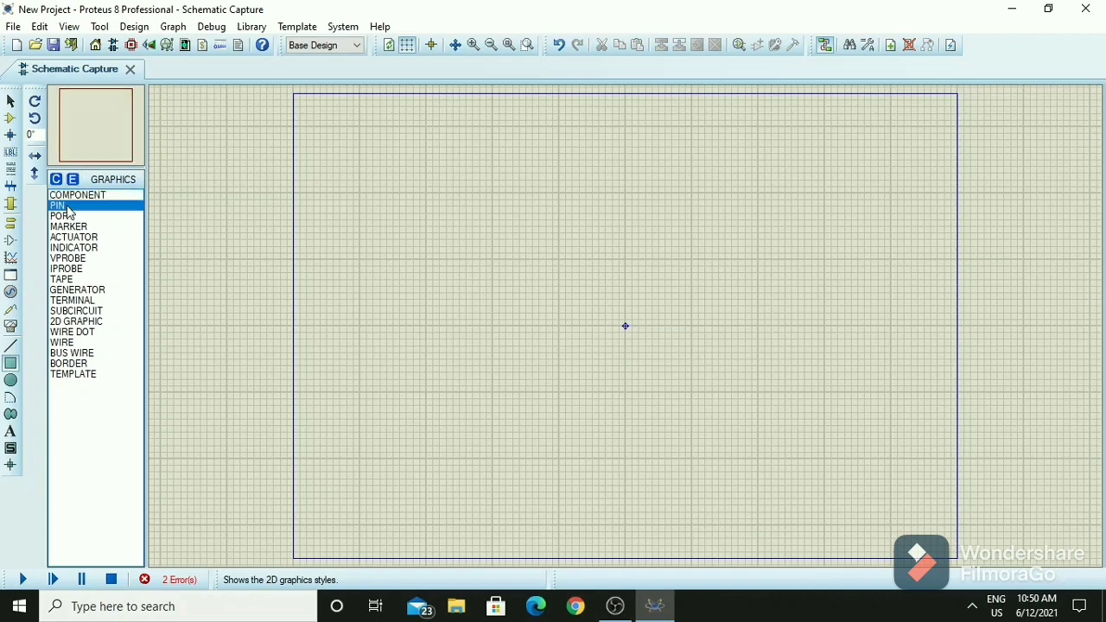
pyautogui.click(67, 217)
pyautogui.click(66, 227)
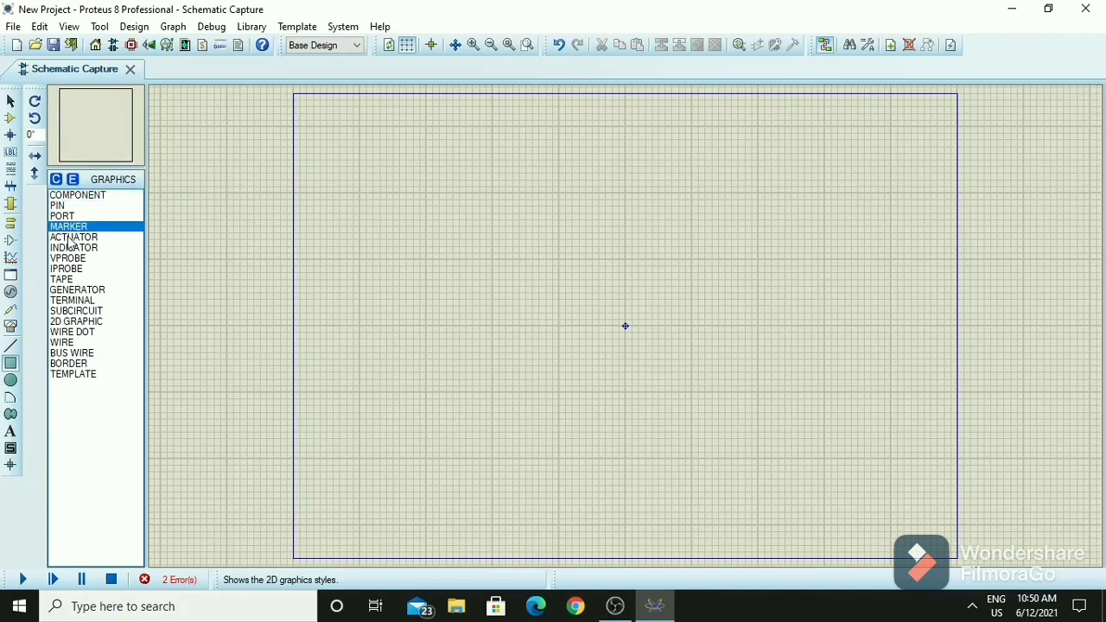
pyautogui.click(69, 239)
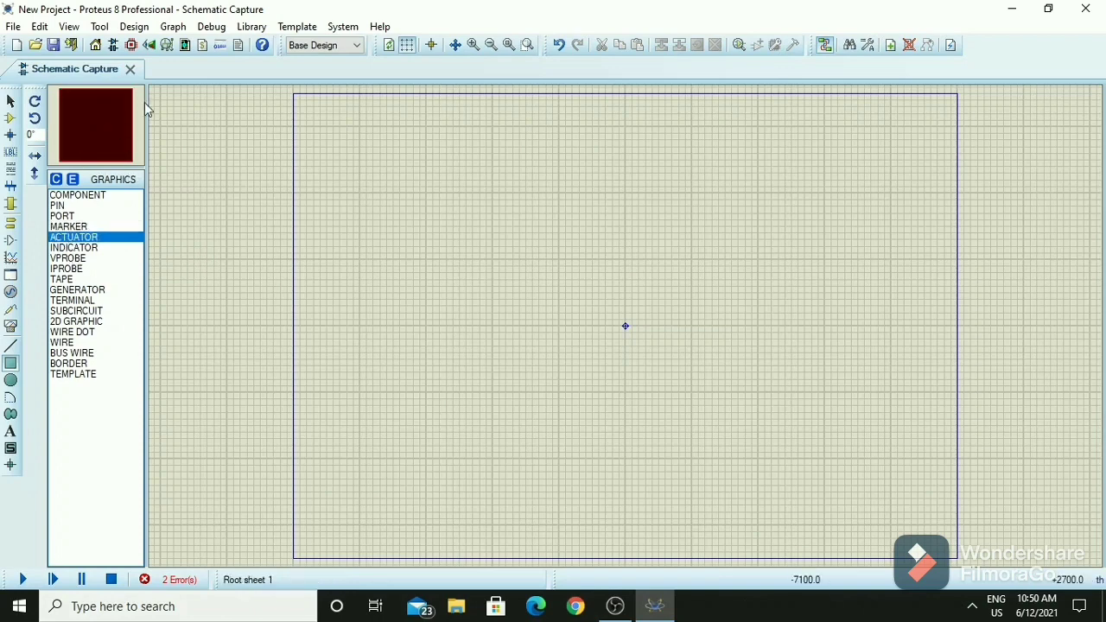
pyautogui.click(82, 248)
pyautogui.click(84, 238)
pyautogui.click(82, 249)
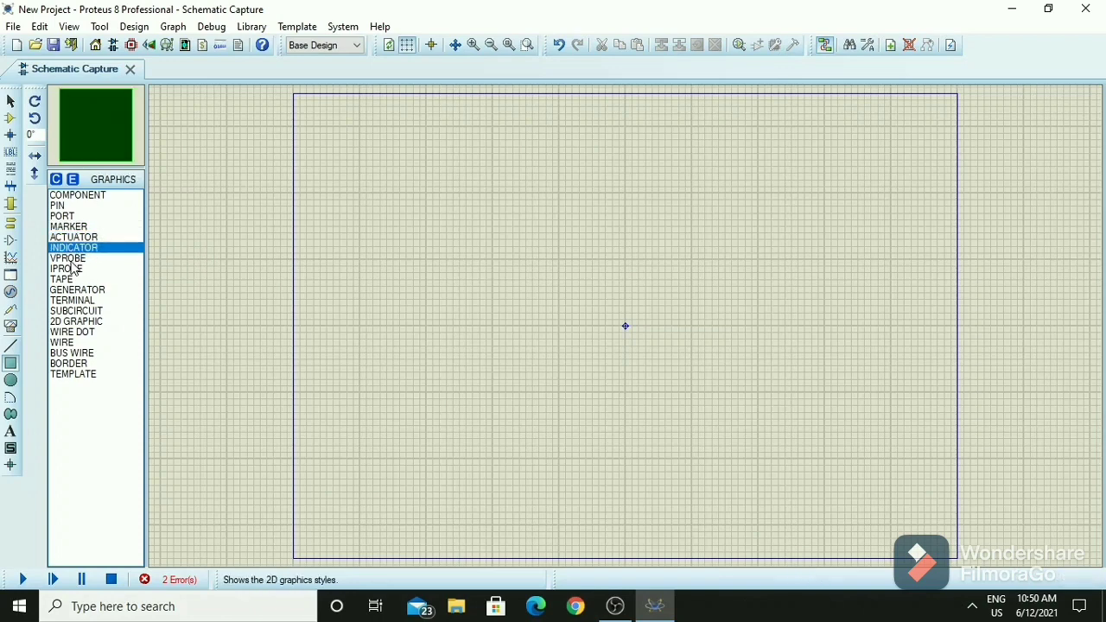
pyautogui.click(74, 279)
pyautogui.click(71, 290)
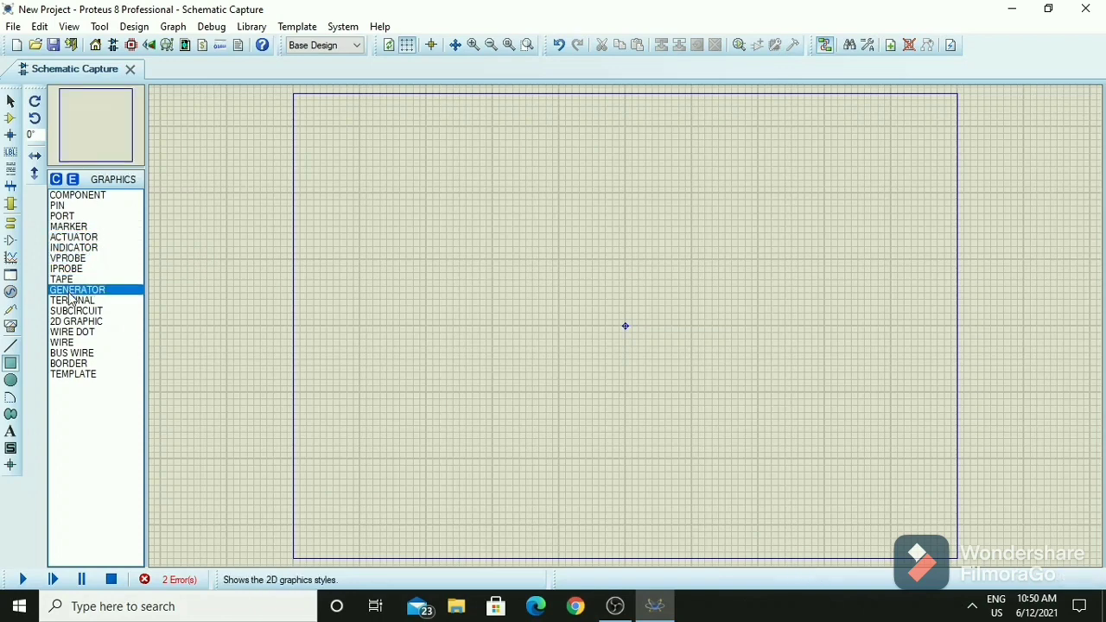
# Draw a tall rectangular device body as a 2D graphics box in COMPONENT style, in the upper-left area of the sheet.
pyautogui.click(11, 350)
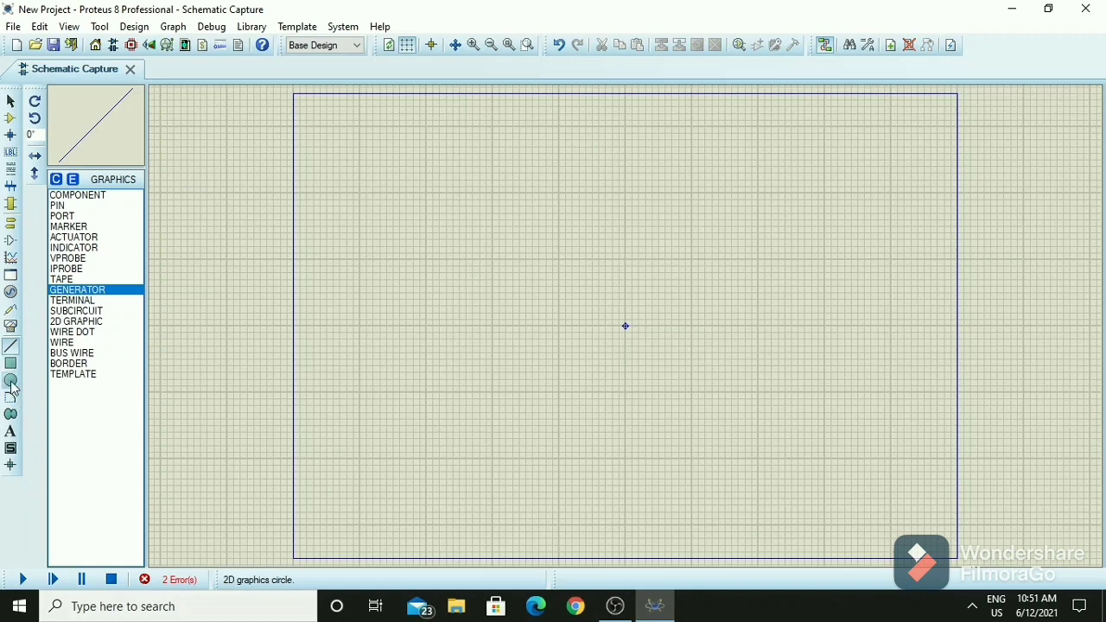
pyautogui.click(11, 366)
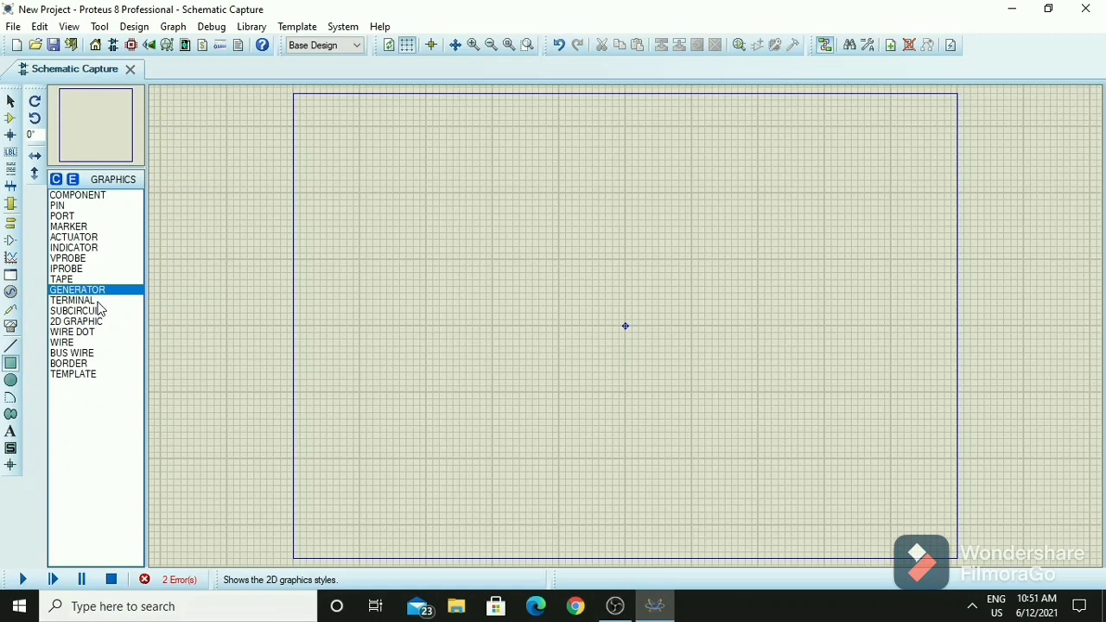
pyautogui.click(86, 196)
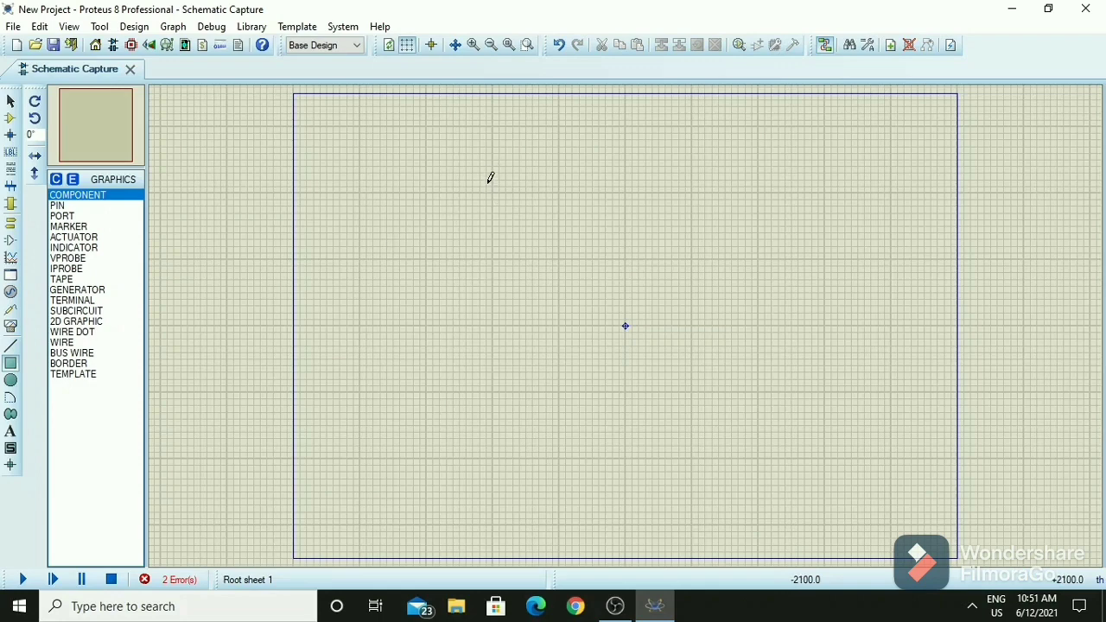
pyautogui.moveTo(452, 185); pyautogui.dragTo(552, 335)
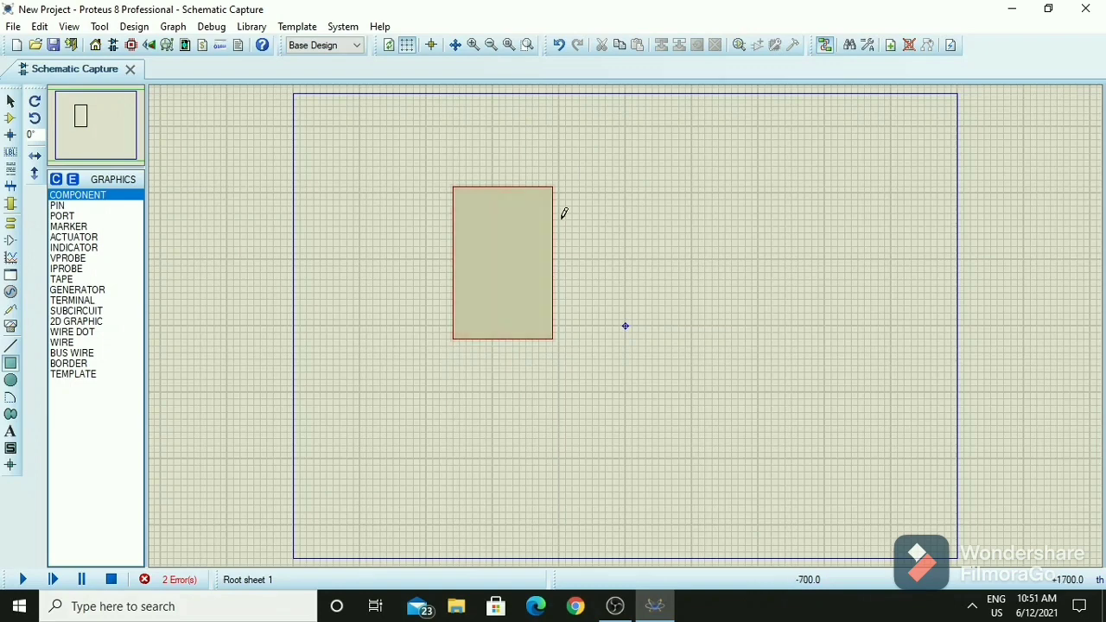
# Place seven evenly spaced DEFAULT device pins along the left edge of the device body, starting near its upper corner.
pyautogui.click(12, 241)
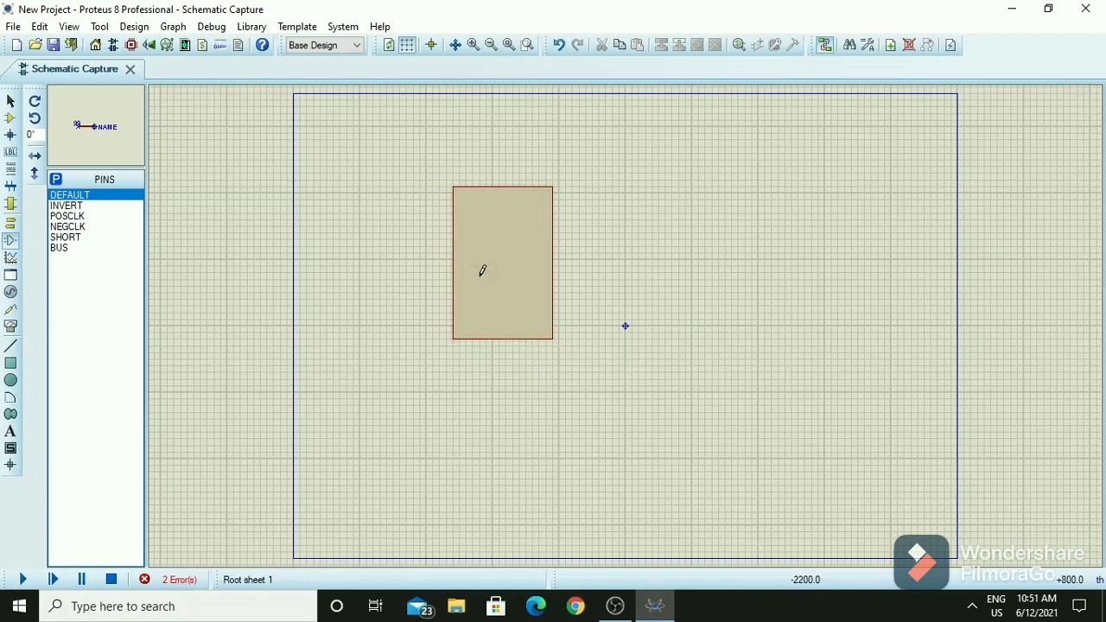
pyautogui.click(434, 205)
pyautogui.click(438, 206)
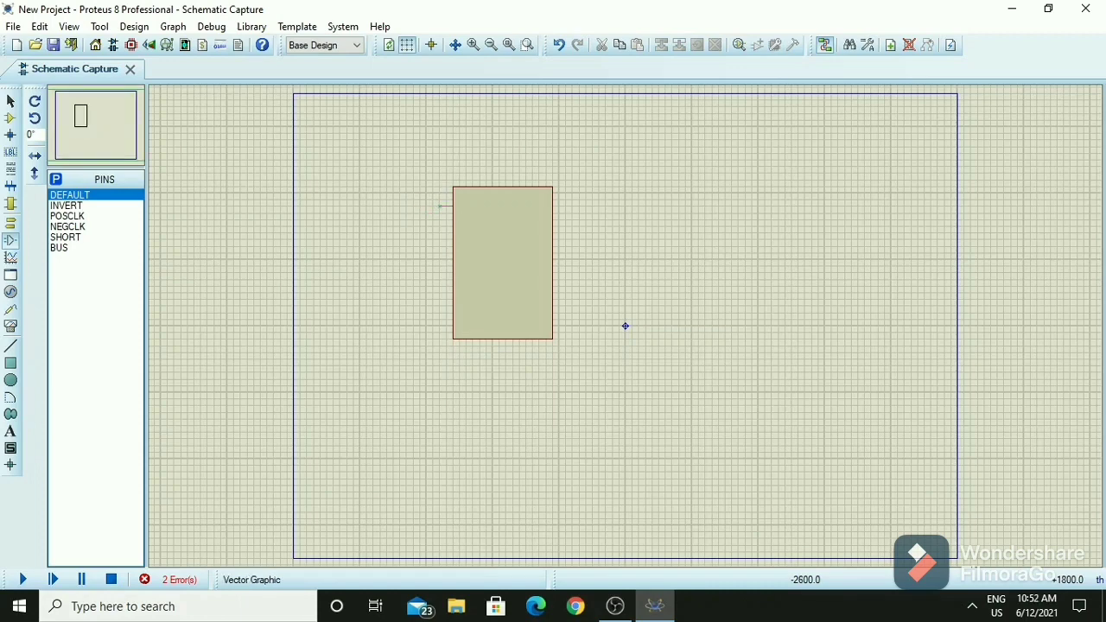
pyautogui.click(439, 219)
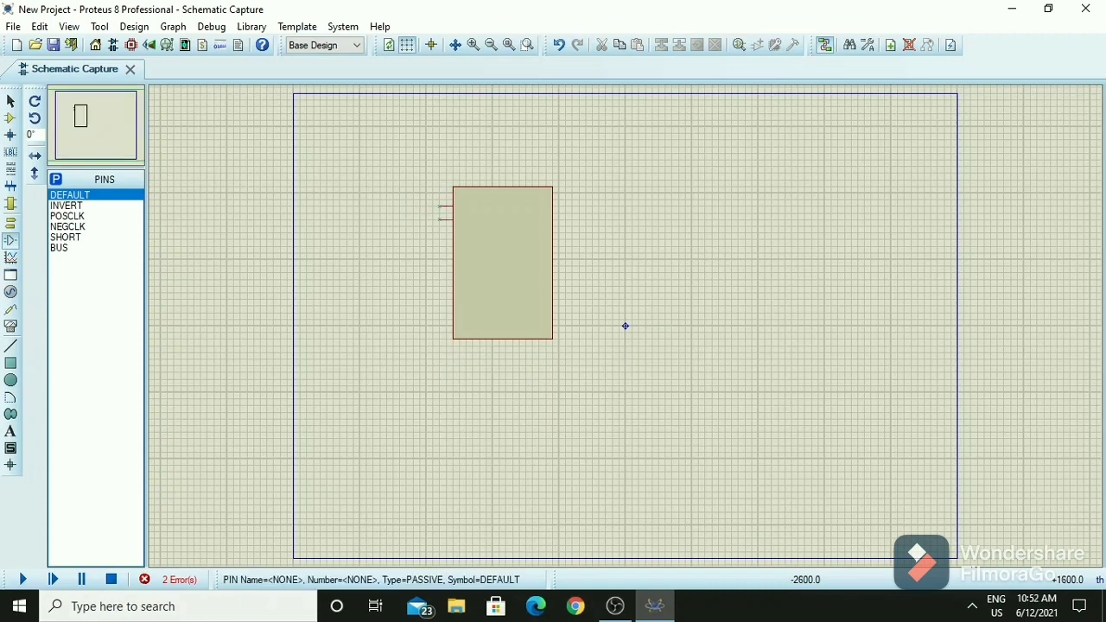
pyautogui.click(439, 232)
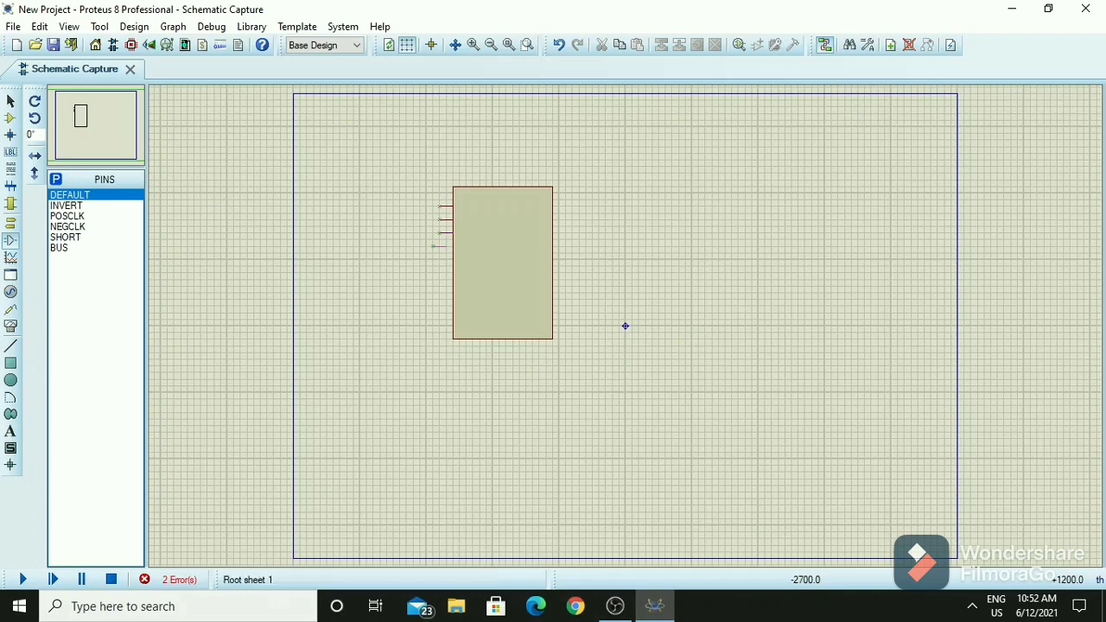
pyautogui.click(439, 245)
pyautogui.click(439, 259)
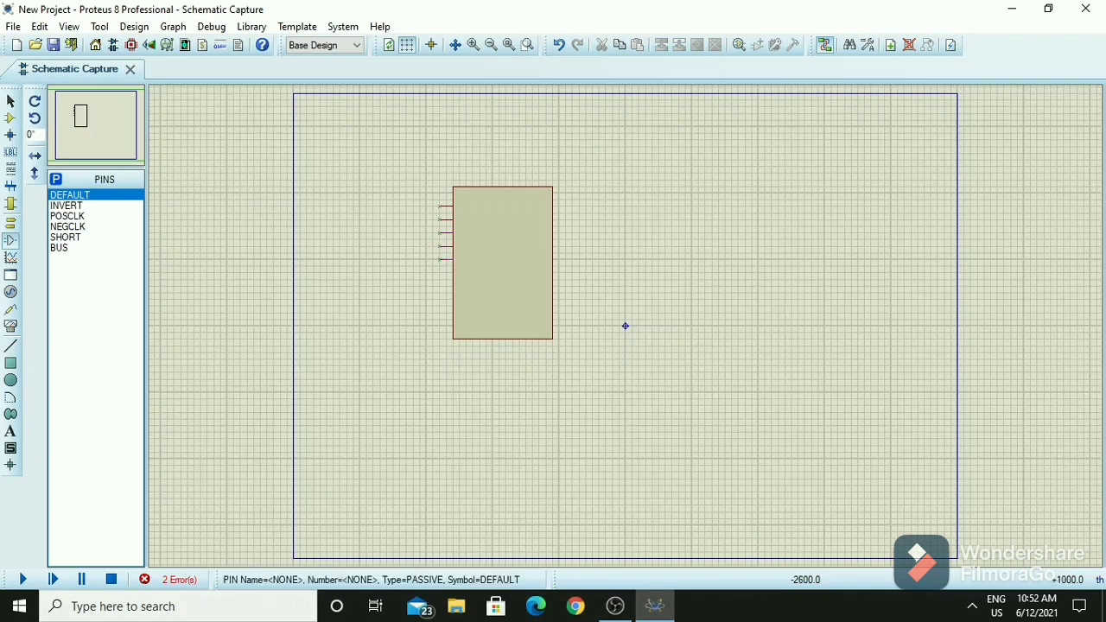
pyautogui.click(446, 270)
pyautogui.click(453, 272)
pyautogui.click(452, 286)
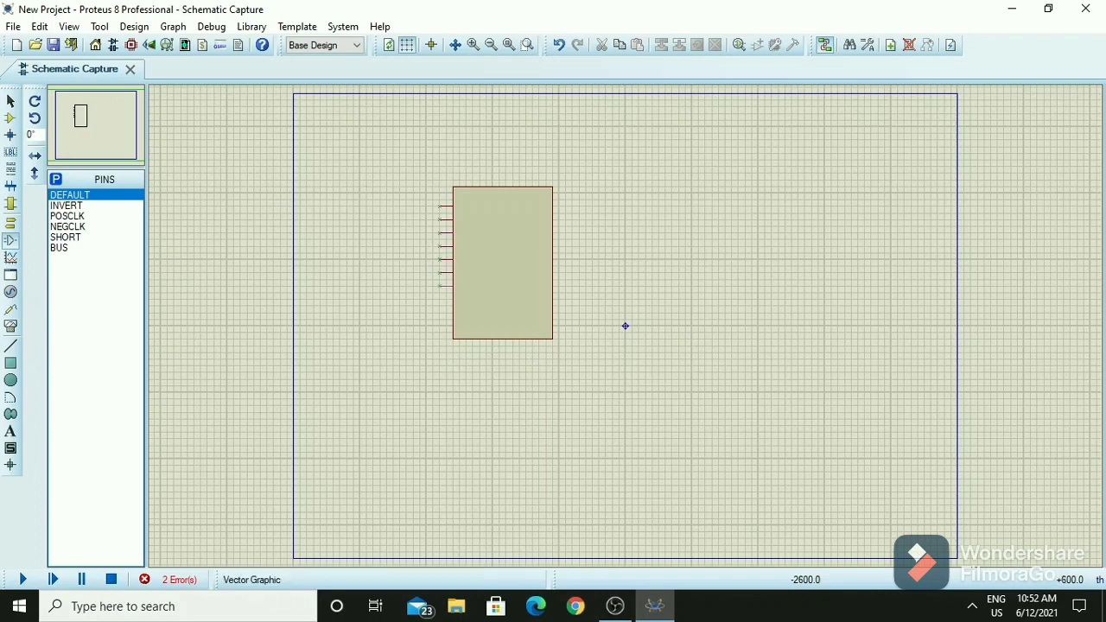
# Place a column of seven DEFAULT device pins to the right of the body, level with the left-edge pins.
pyautogui.scroll(2, 624, 326)
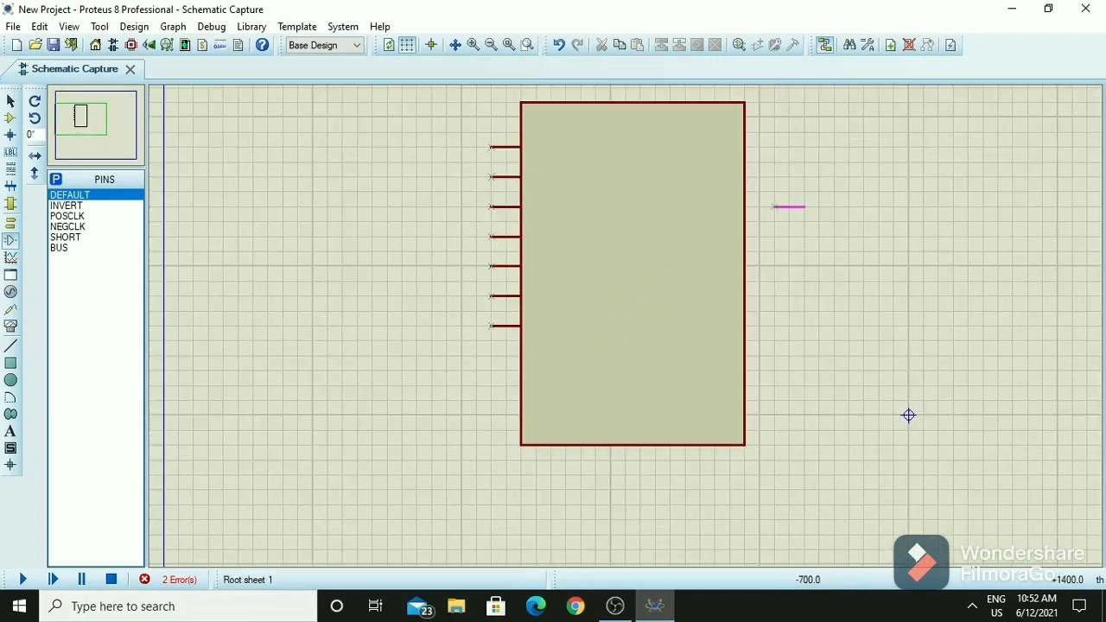
pyautogui.click(803, 147)
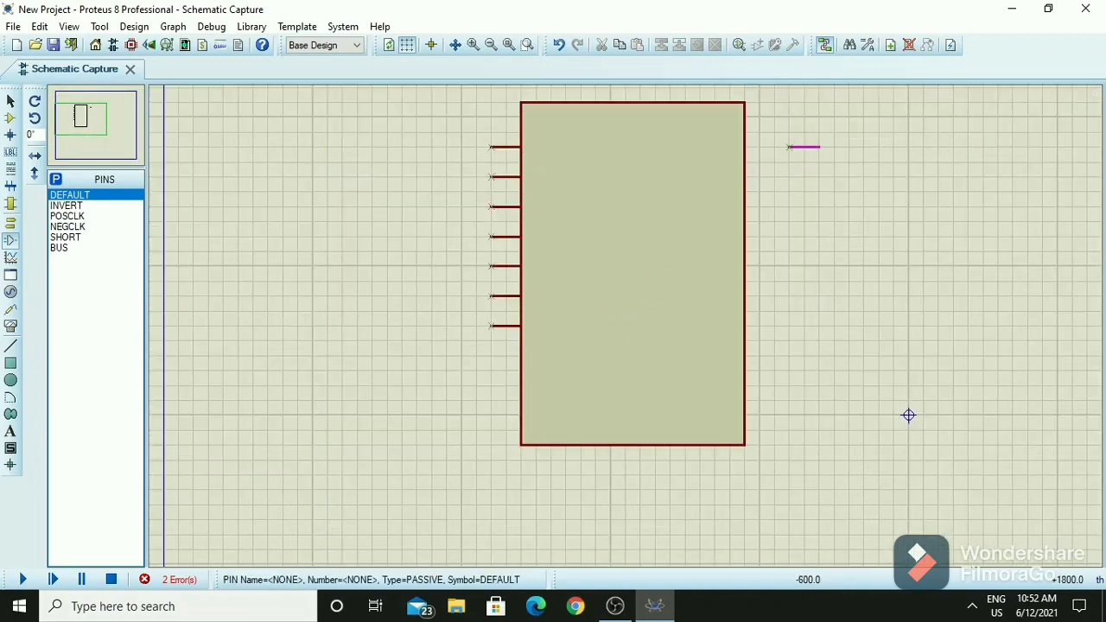
pyautogui.click(803, 178)
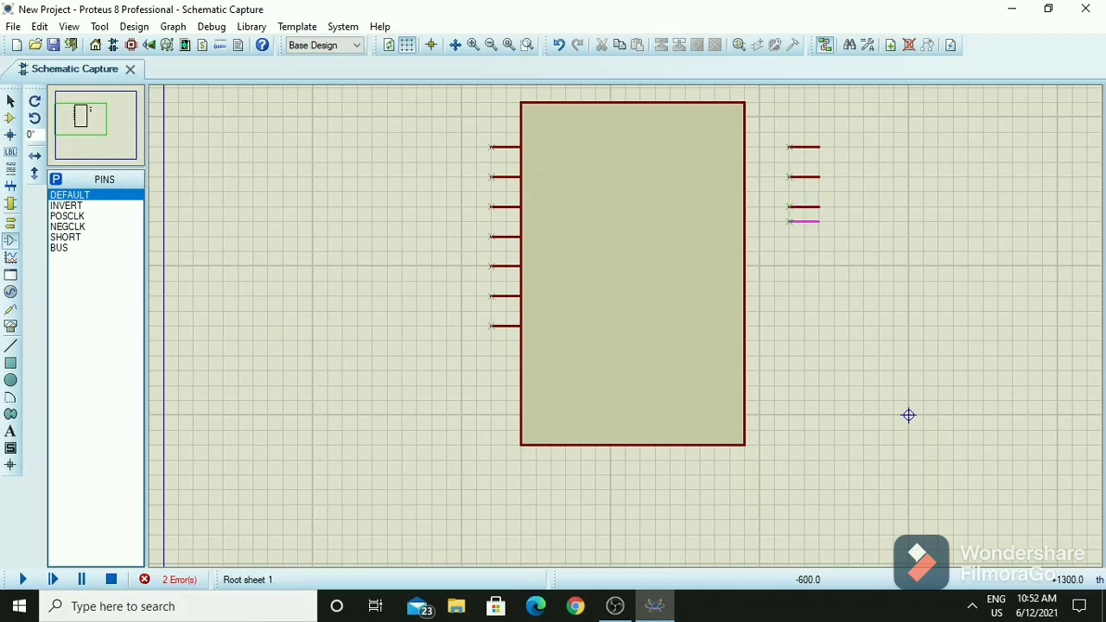
pyautogui.click(803, 207)
pyautogui.click(803, 237)
pyautogui.click(803, 266)
pyautogui.click(803, 296)
pyautogui.click(803, 325)
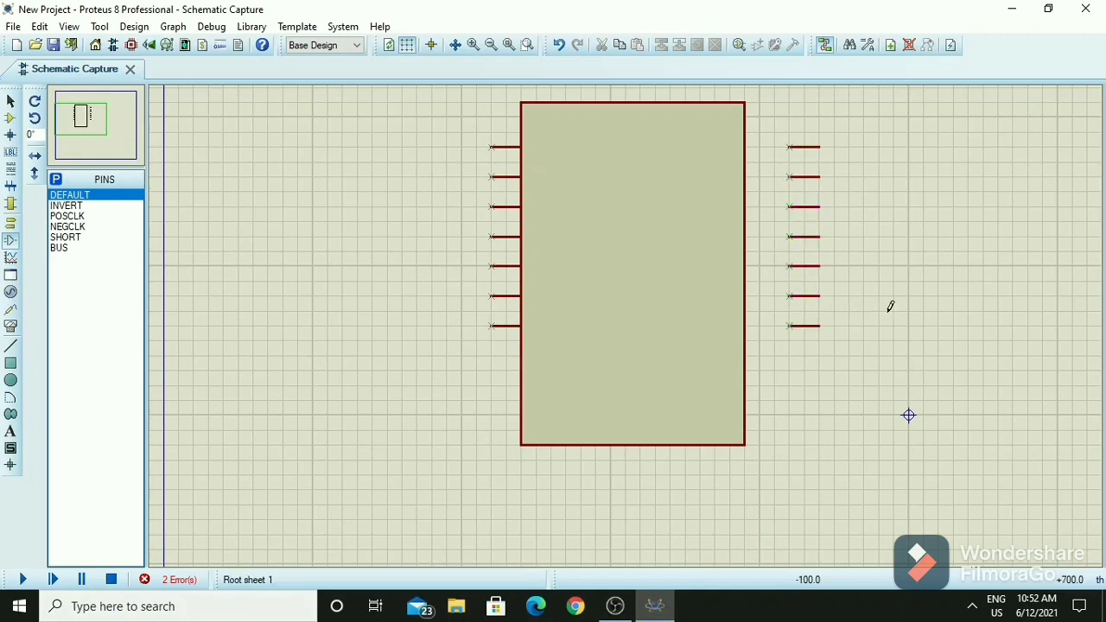
# Mirror the seven pins to the right of the body horizontally as a block with X-Mirror.
pyautogui.moveTo(774, 131); pyautogui.dragTo(859, 341)
pyautogui.rightClick(823, 296)
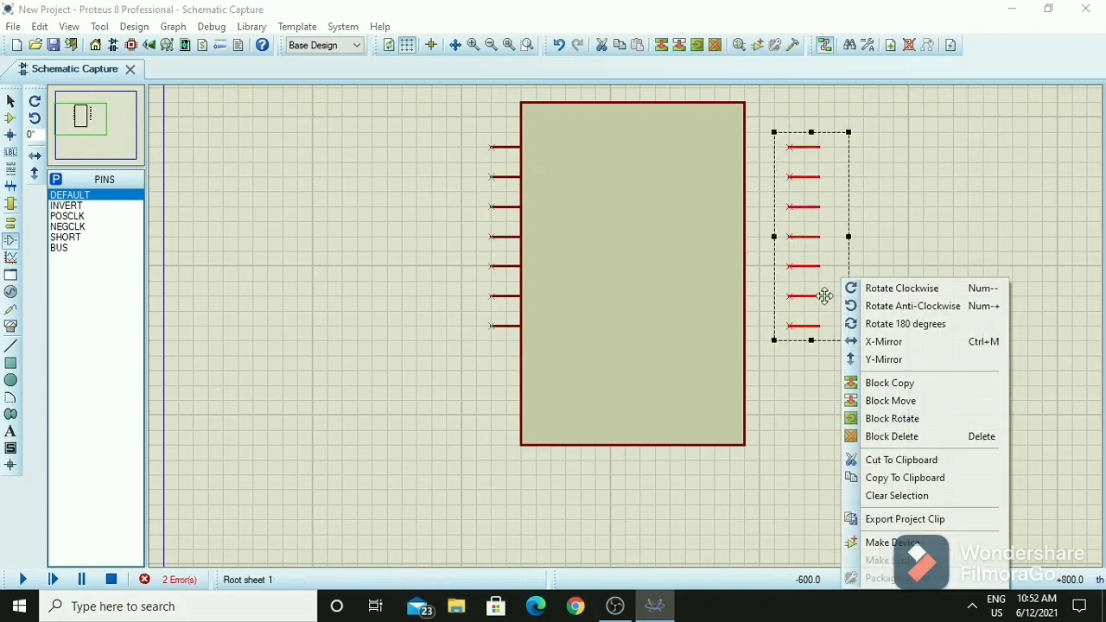
pyautogui.click(883, 341)
# Block-move the seven mirrored pins so they attach to the body's right edge, and clear the selection.
pyautogui.moveTo(802, 113); pyautogui.dragTo(878, 355)
pyautogui.rightClick(846, 258)
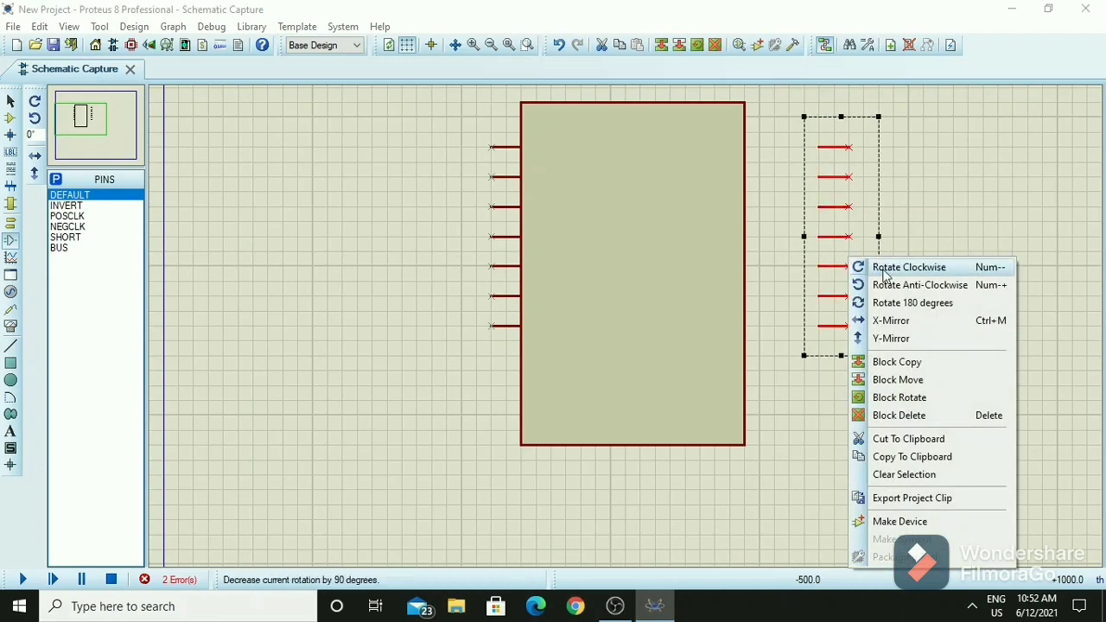
pyautogui.click(906, 379)
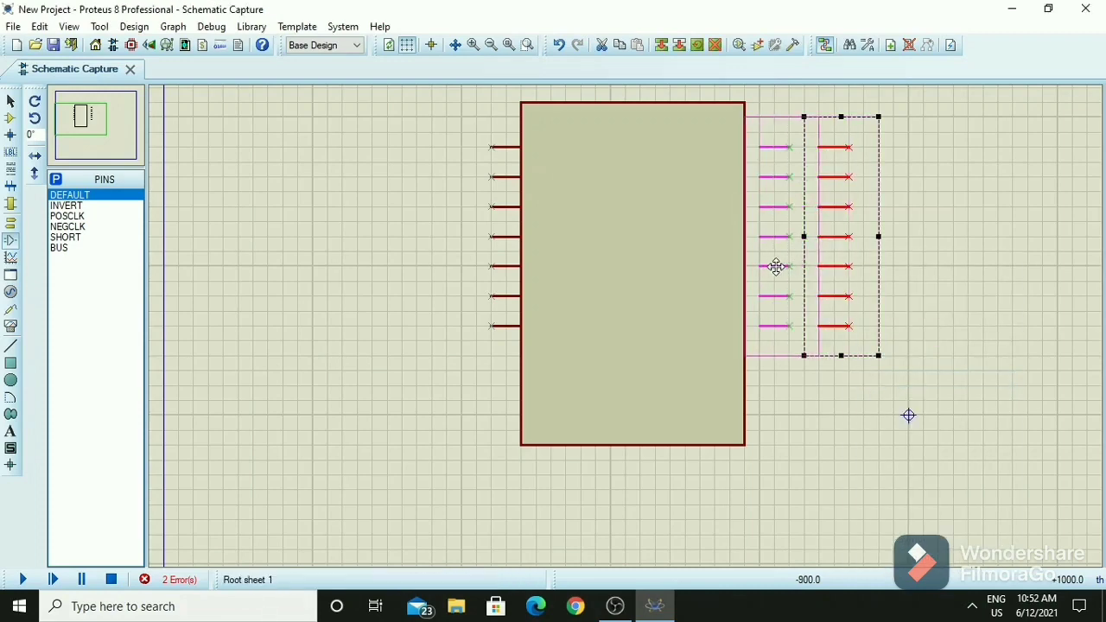
pyautogui.click(767, 266)
pyautogui.click(673, 398)
pyautogui.click(672, 399)
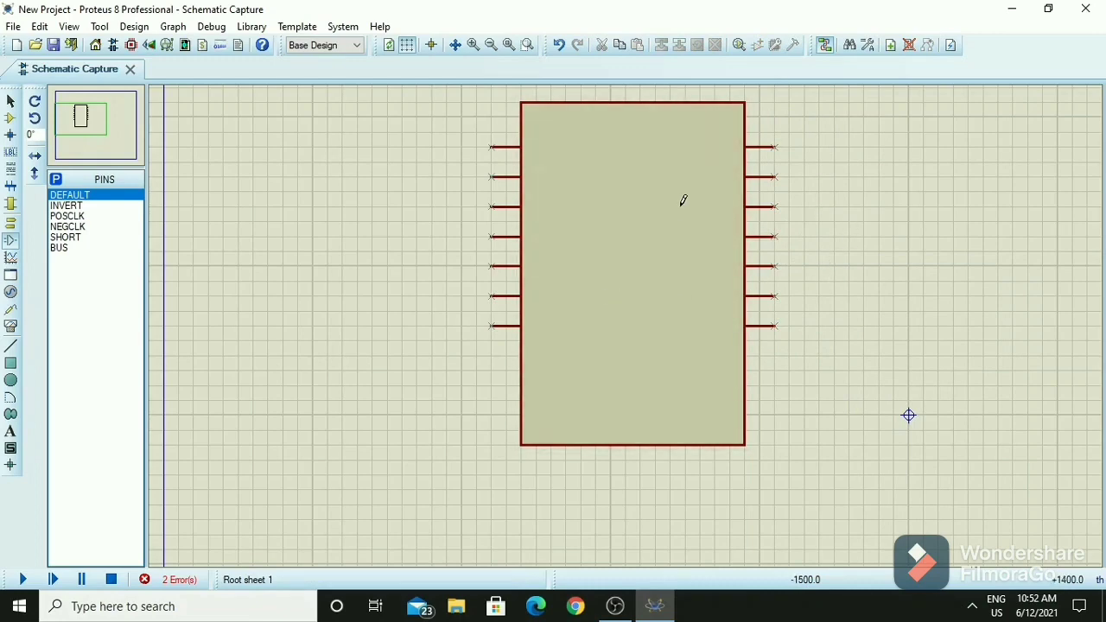
# Set the uppermost left pin's name to 1A, default number to 1 and electrical type to Input, and advance to the next pin.
pyautogui.scroll(-1, 809, 192)
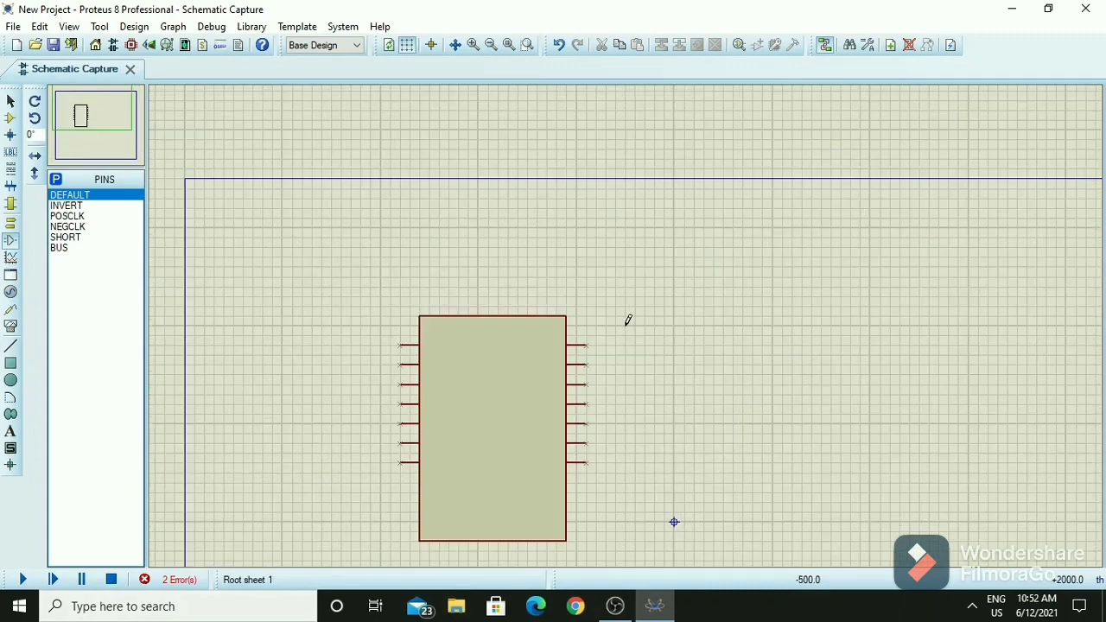
pyautogui.scroll(2, 628, 319)
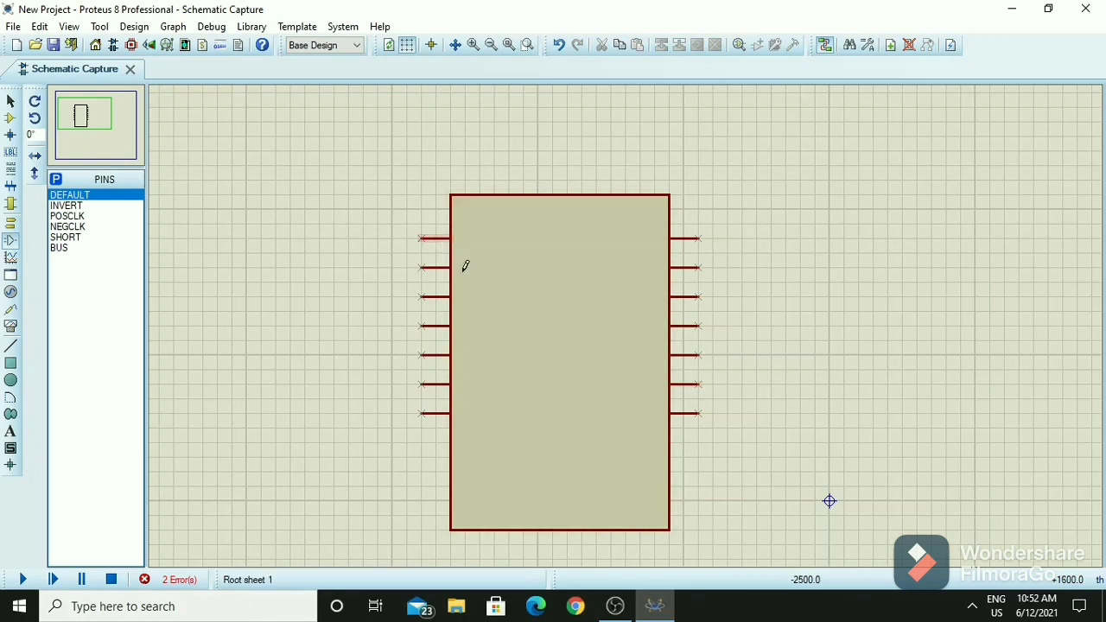
pyautogui.doubleClick(437, 250)
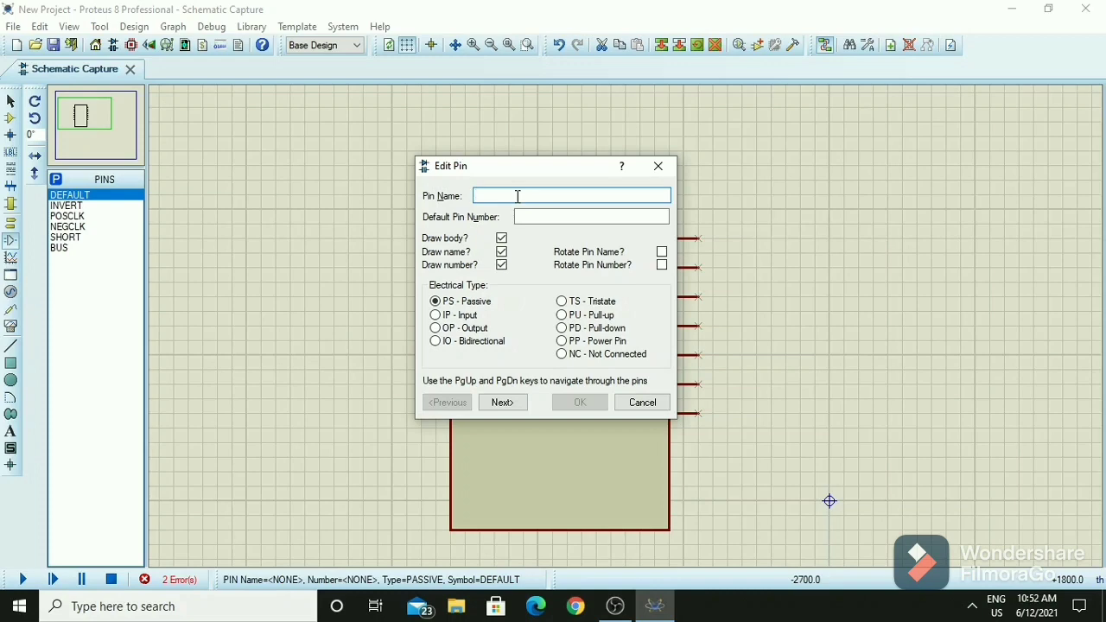
pyautogui.write('1A')
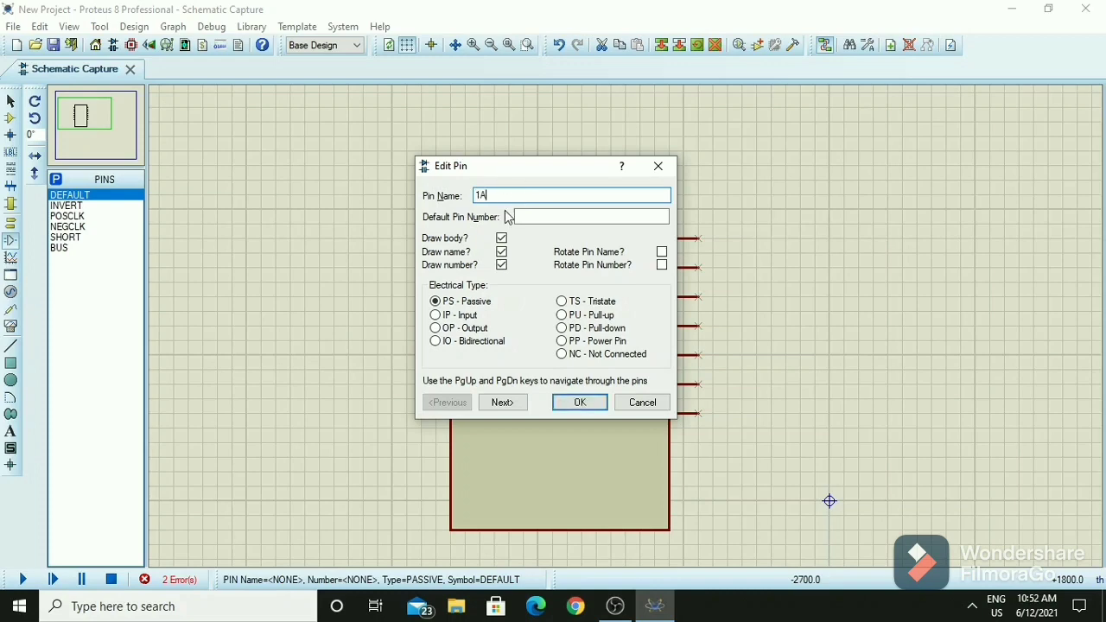
pyautogui.click(548, 216)
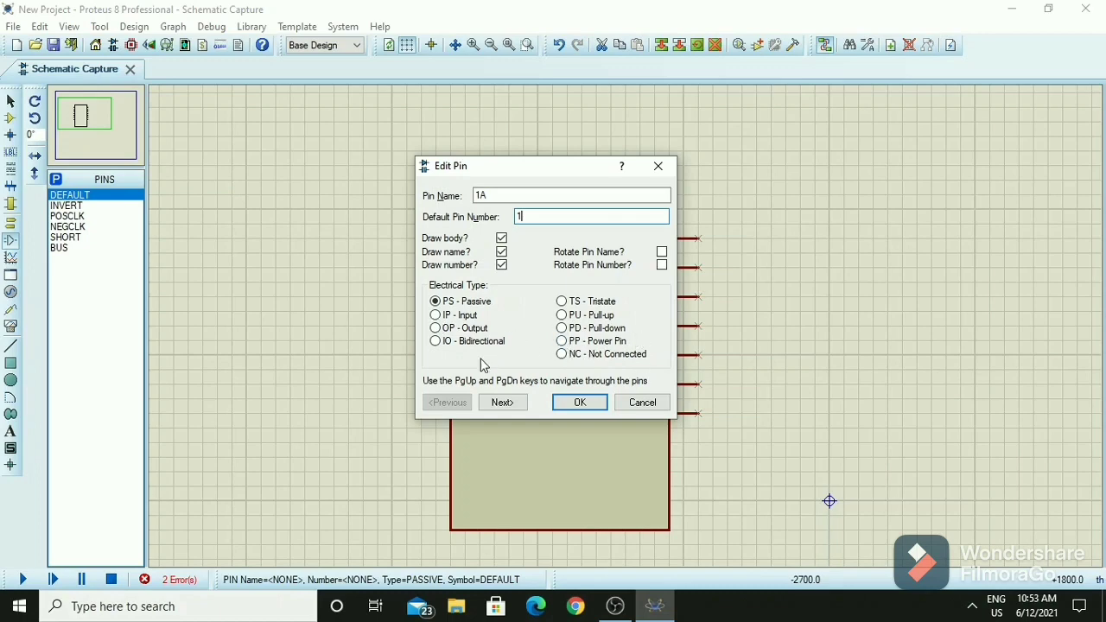
pyautogui.click(437, 316)
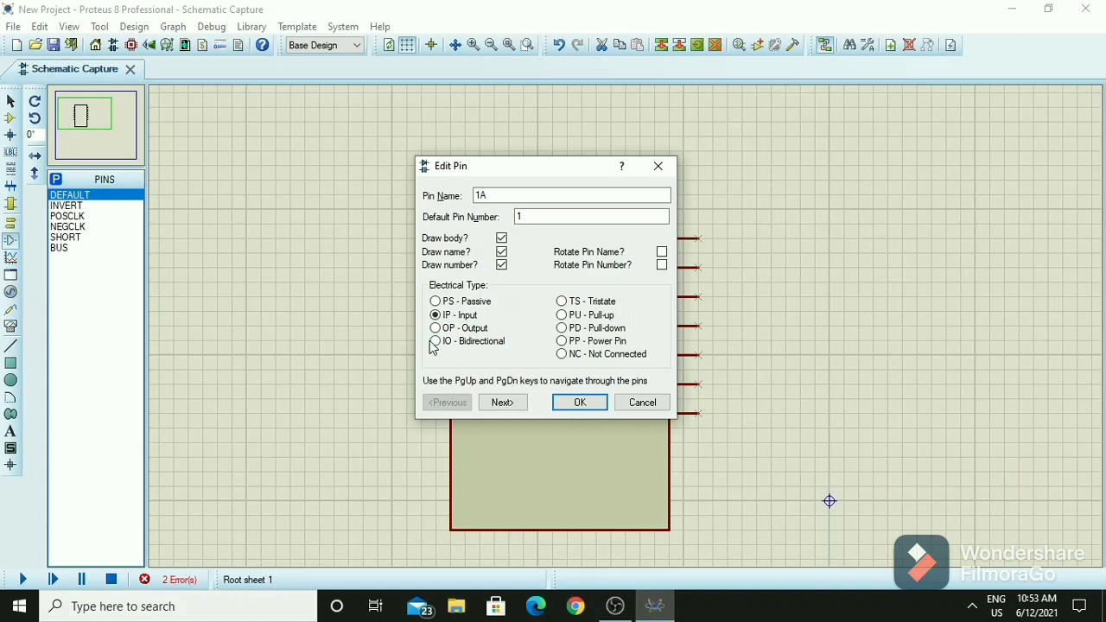
pyautogui.click(501, 403)
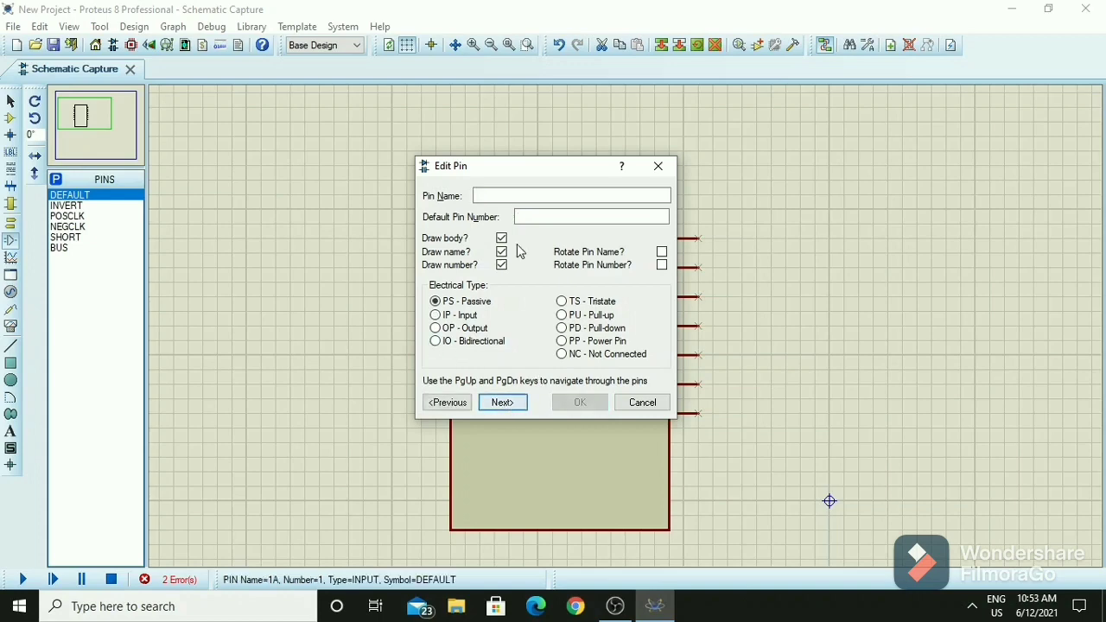
# Set the second left pin's name to 1B, default number to 2 and electrical type to Input, and advance to the next pin.
pyautogui.click(511, 196)
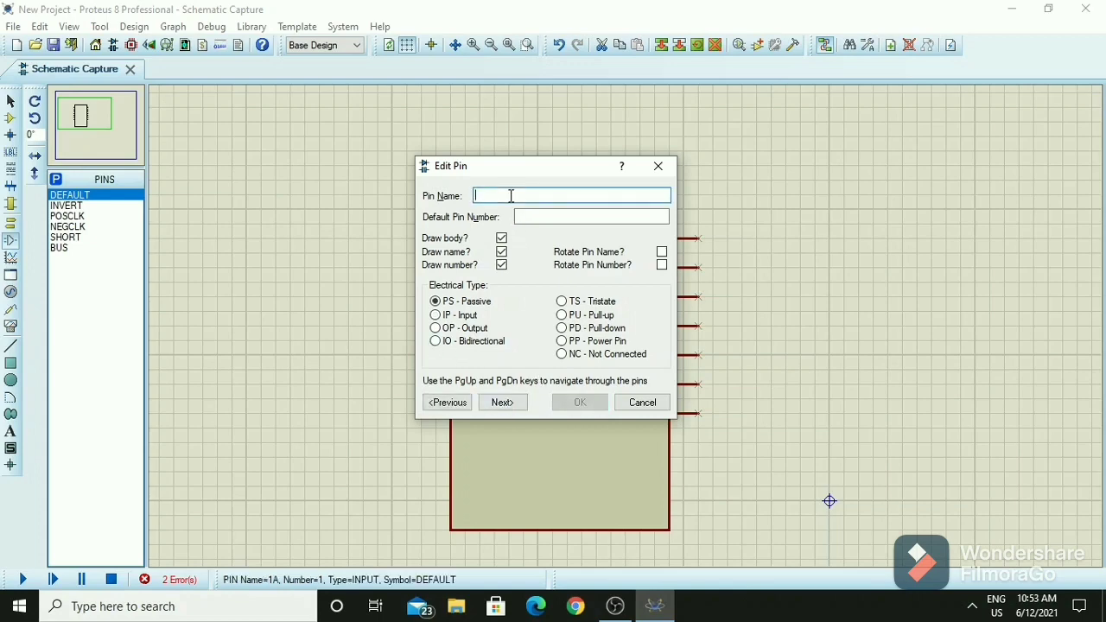
pyautogui.write('1')
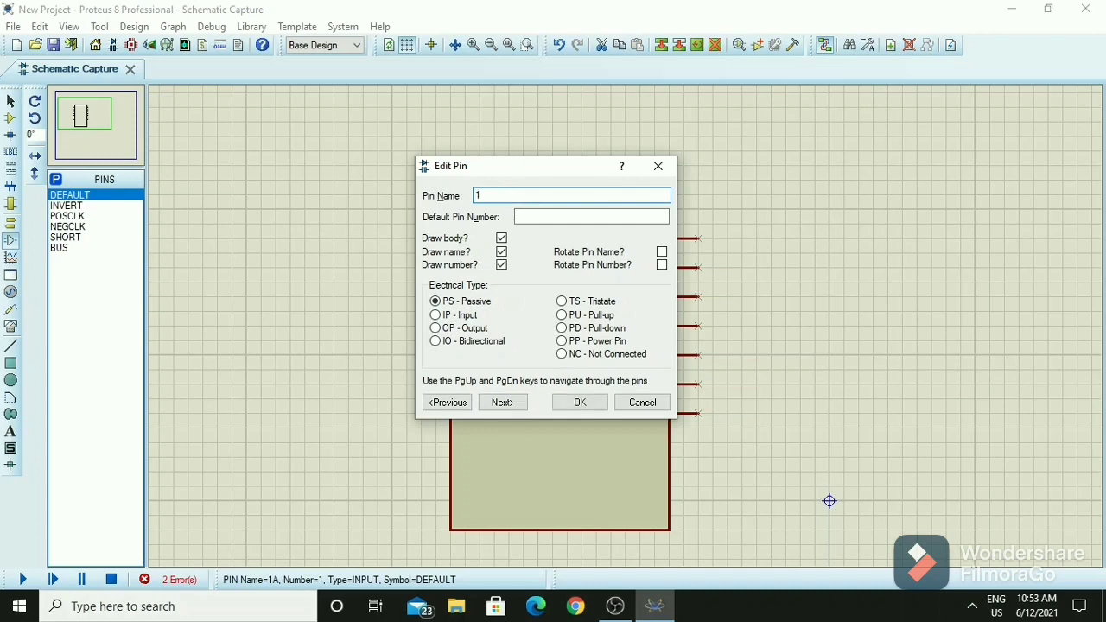
pyautogui.write('B')
pyautogui.click(530, 221)
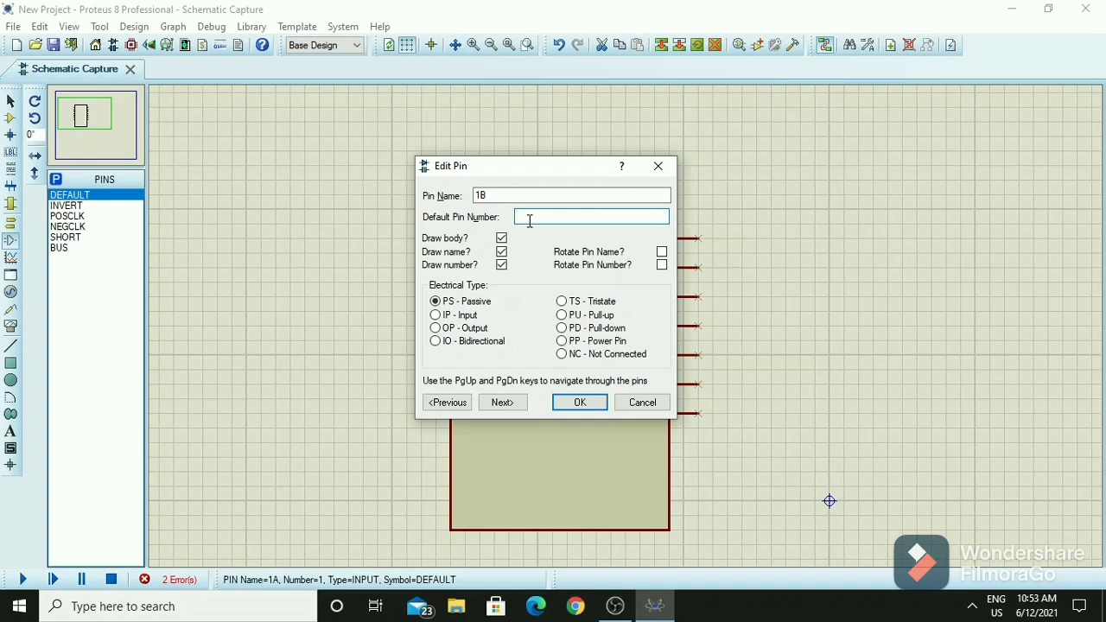
pyautogui.write('2')
pyautogui.click(435, 316)
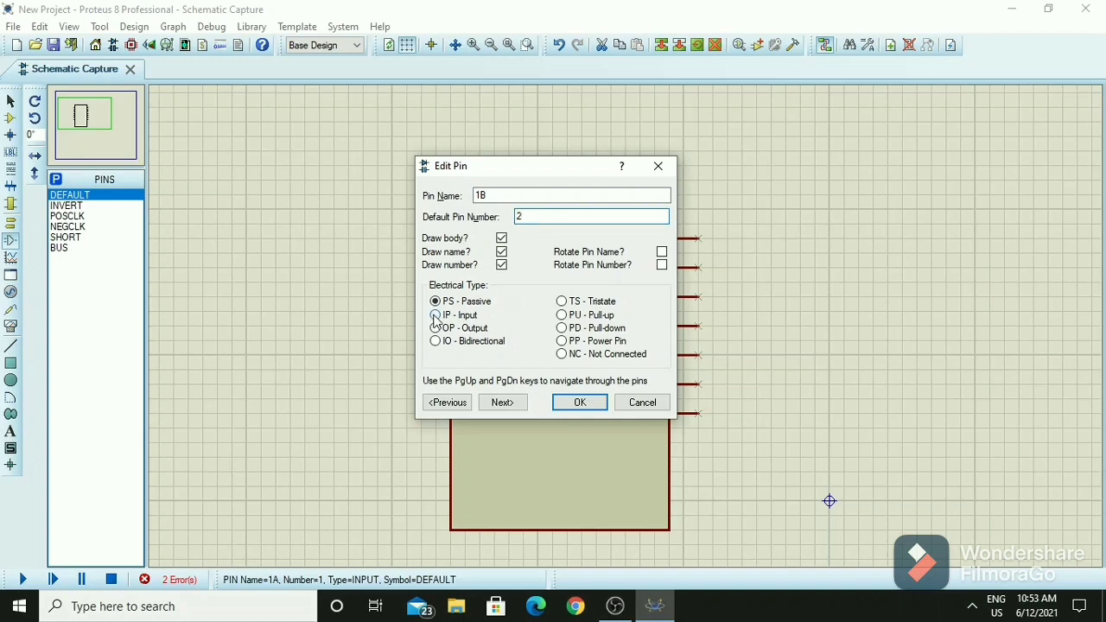
pyautogui.click(485, 409)
# Set the third left pin's name to 1Y, default number to 3 and electrical type to Output, and advance to the next pin.
pyautogui.click(481, 196)
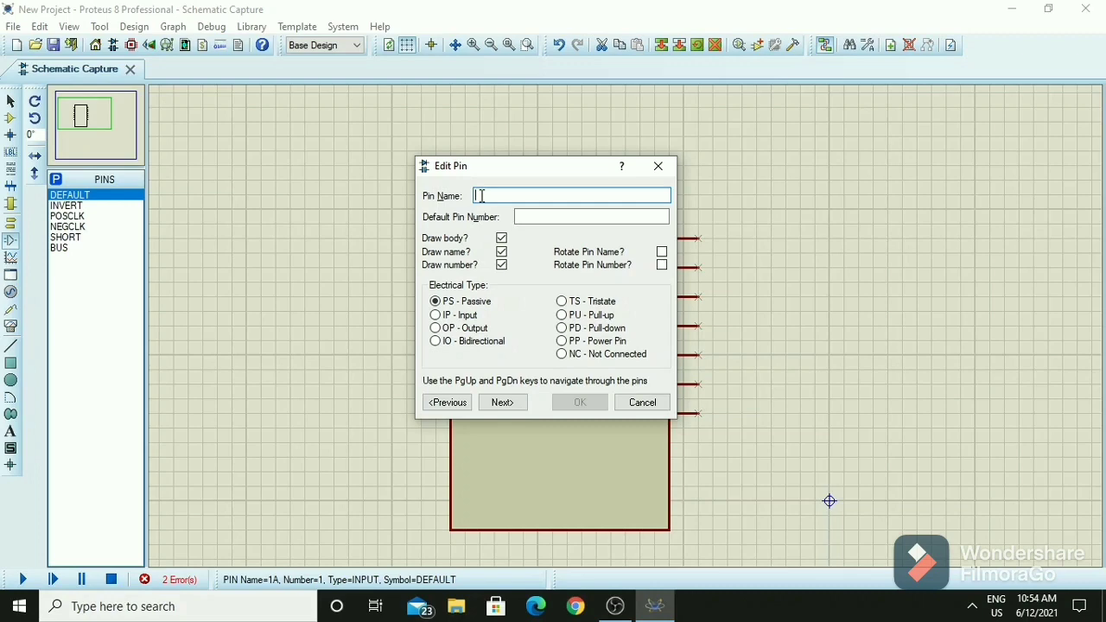
pyautogui.write('1Y')
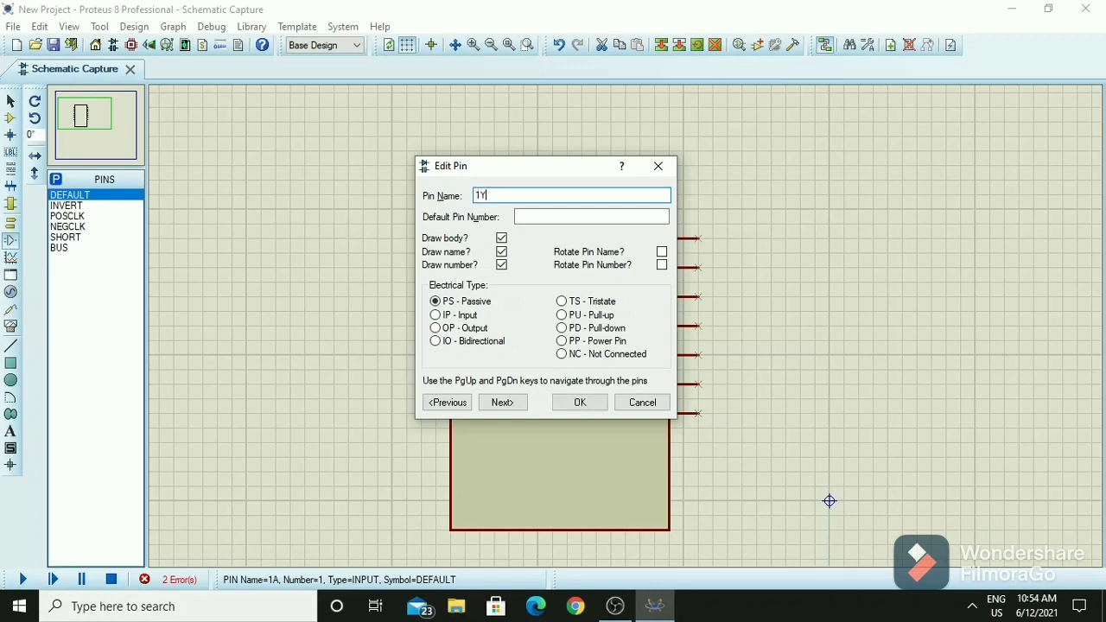
pyautogui.click(519, 216)
pyautogui.write('3')
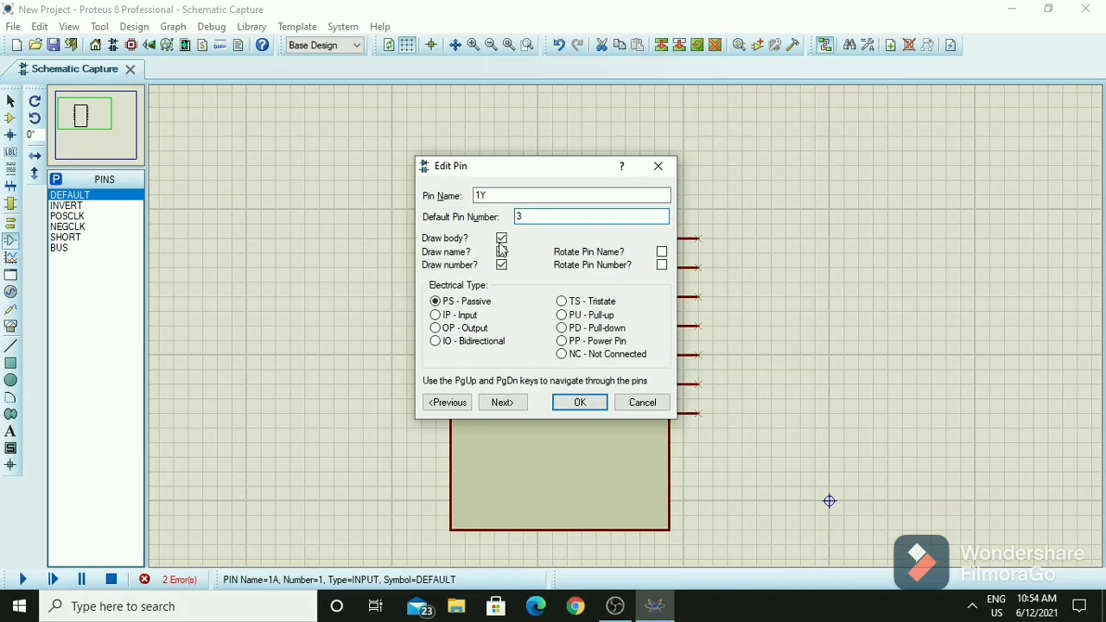
pyautogui.click(434, 329)
pyautogui.click(500, 403)
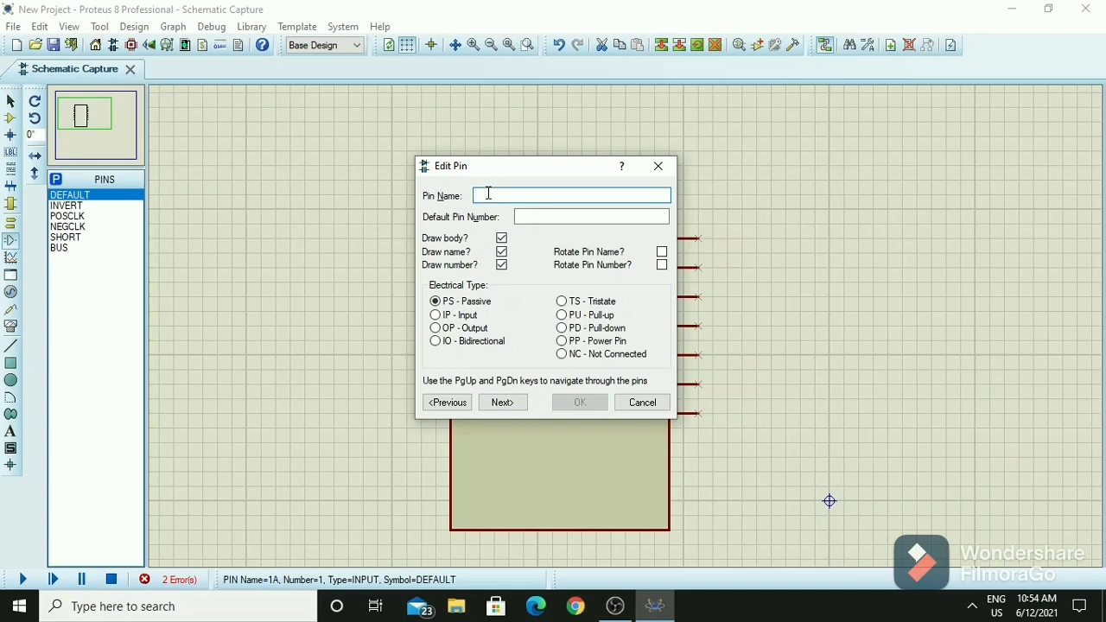
# Set the fourth left pin's name to 2A, default number to 4 and electrical type to Input, and advance to the next pin.
pyautogui.write('2A')
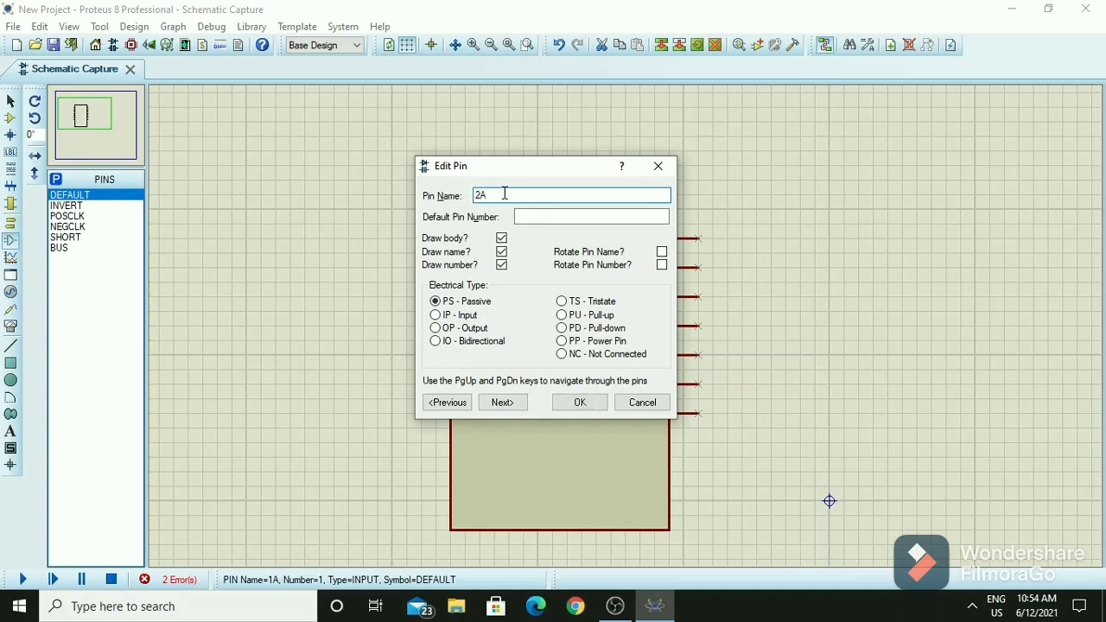
pyautogui.click(523, 216)
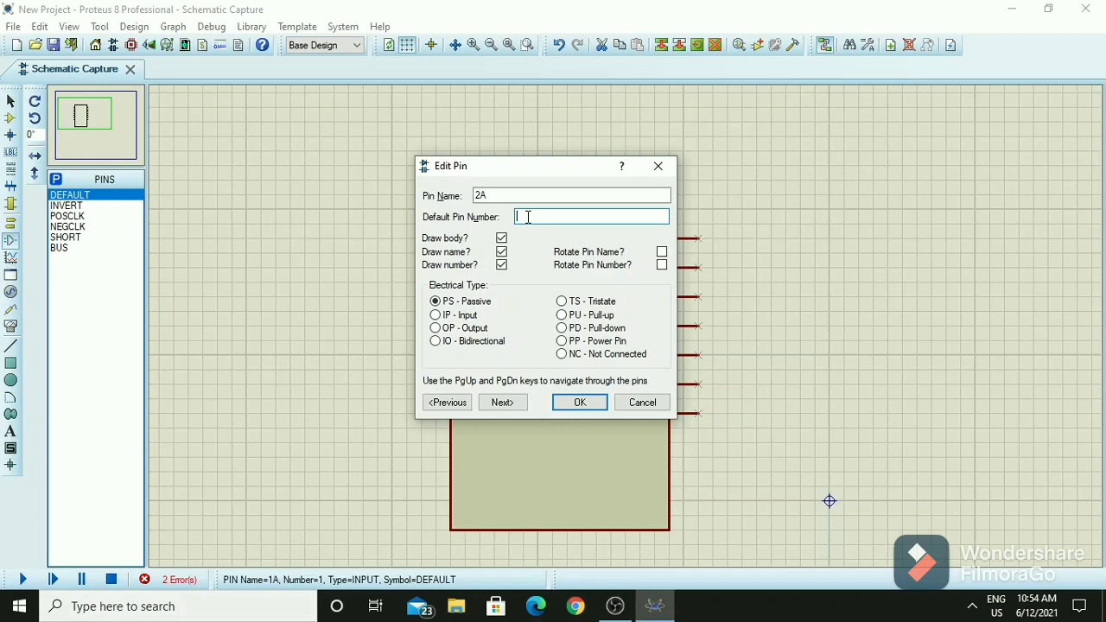
pyautogui.write('4')
pyautogui.click(437, 315)
pyautogui.click(512, 406)
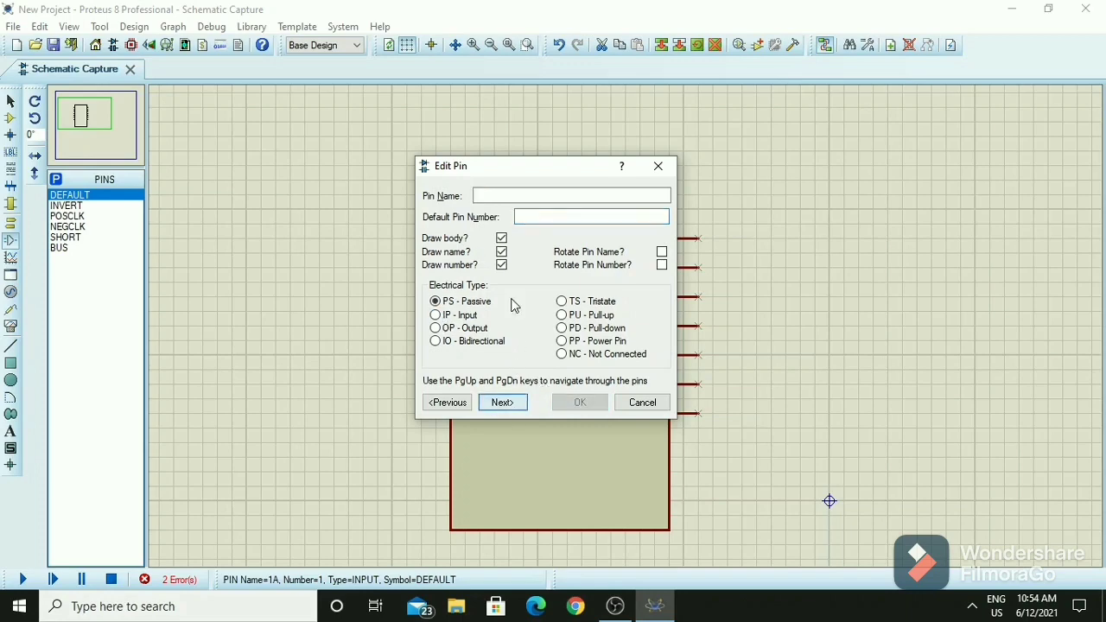
# Set the fifth left pin's name to 2B, default number to 5 and electrical type to Input, and advance to the next pin.
pyautogui.click(510, 198)
pyautogui.write('2B')
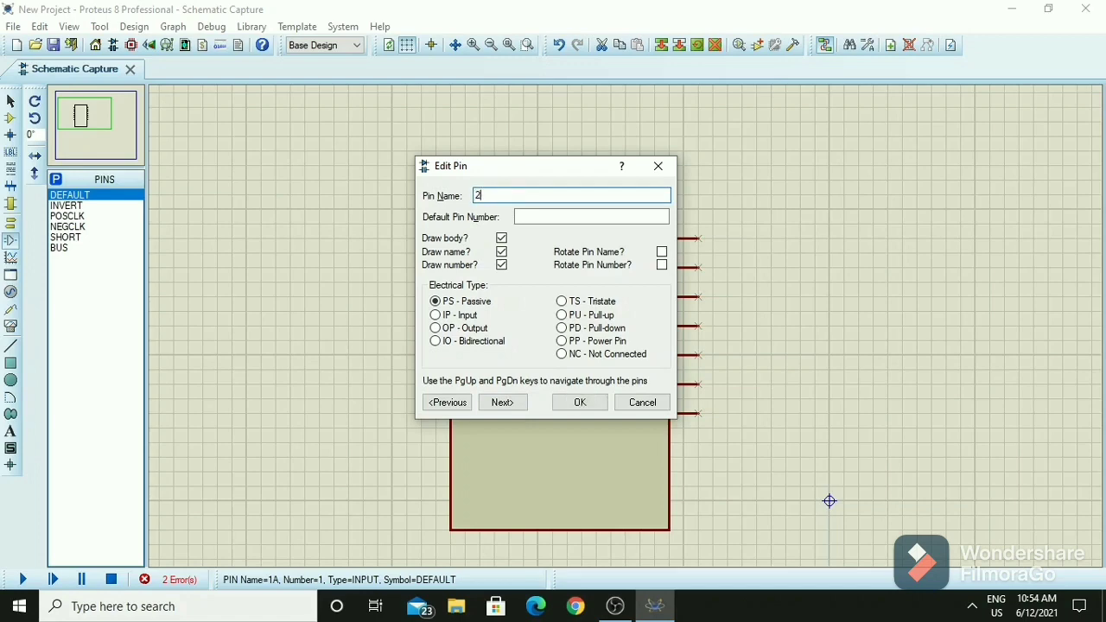
pyautogui.click(523, 219)
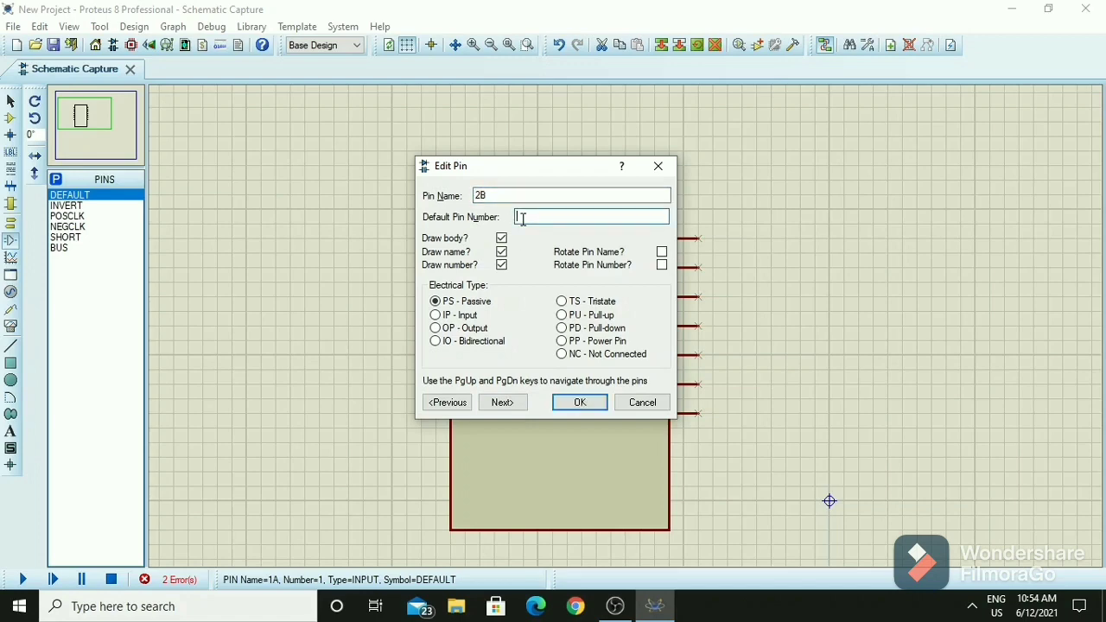
pyautogui.write('5')
pyautogui.click(435, 316)
pyautogui.click(498, 404)
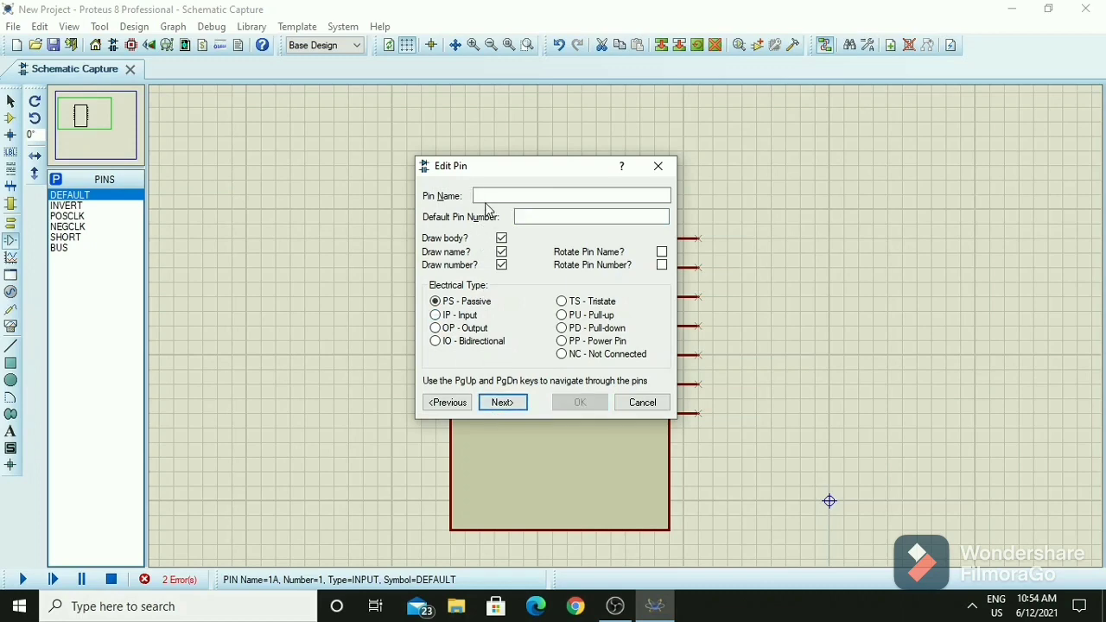
# Name the sixth left pin 2Y, fill in its default number, set its electrical type to Output and advance to the next pin.
pyautogui.click(485, 197)
pyautogui.write('6')
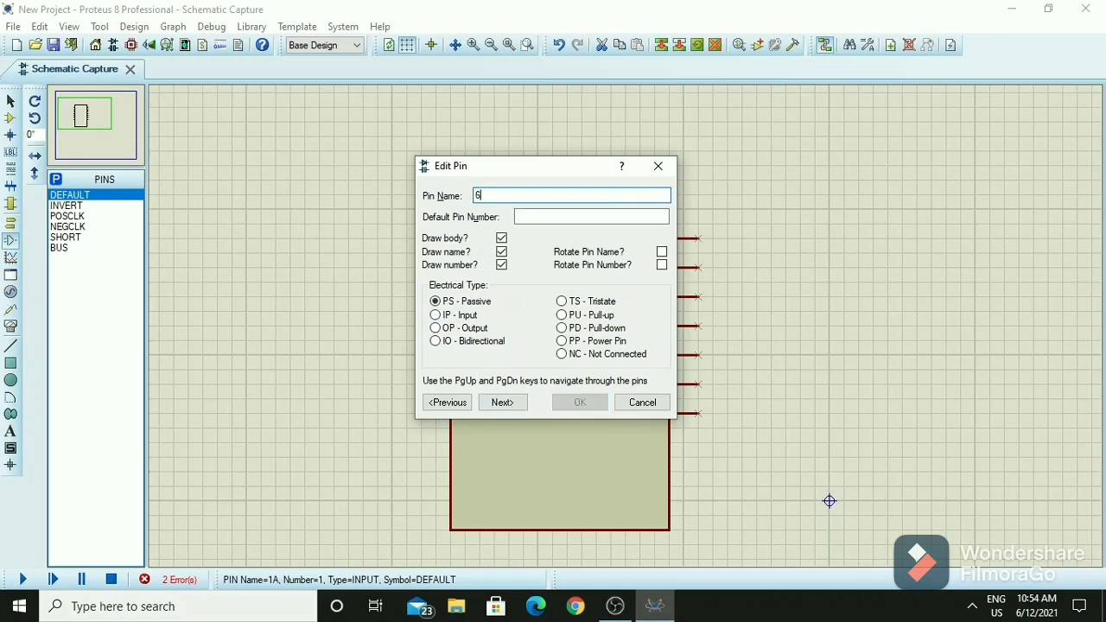
pyautogui.click(524, 216)
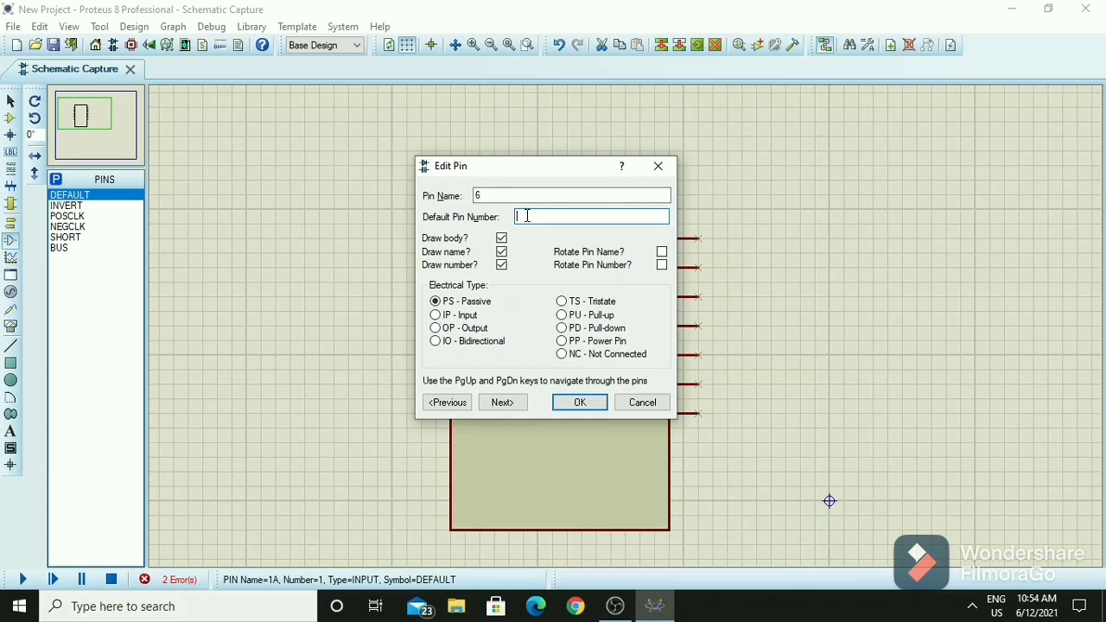
pyautogui.click(501, 191)
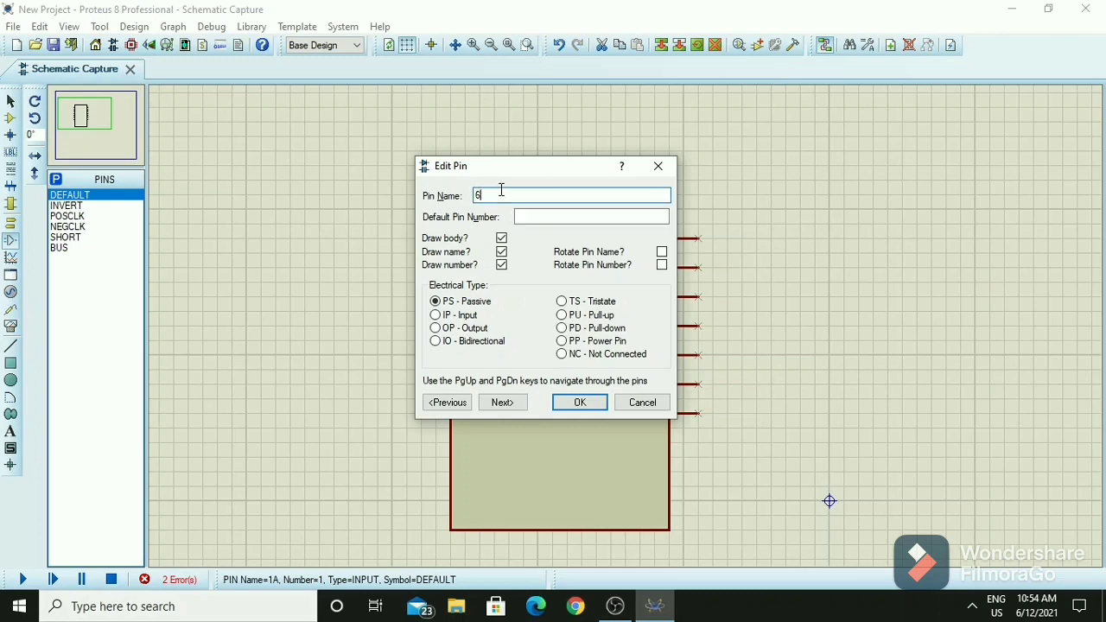
pyautogui.write('2Y')
pyautogui.click(521, 215)
pyautogui.click(434, 329)
pyautogui.click(488, 404)
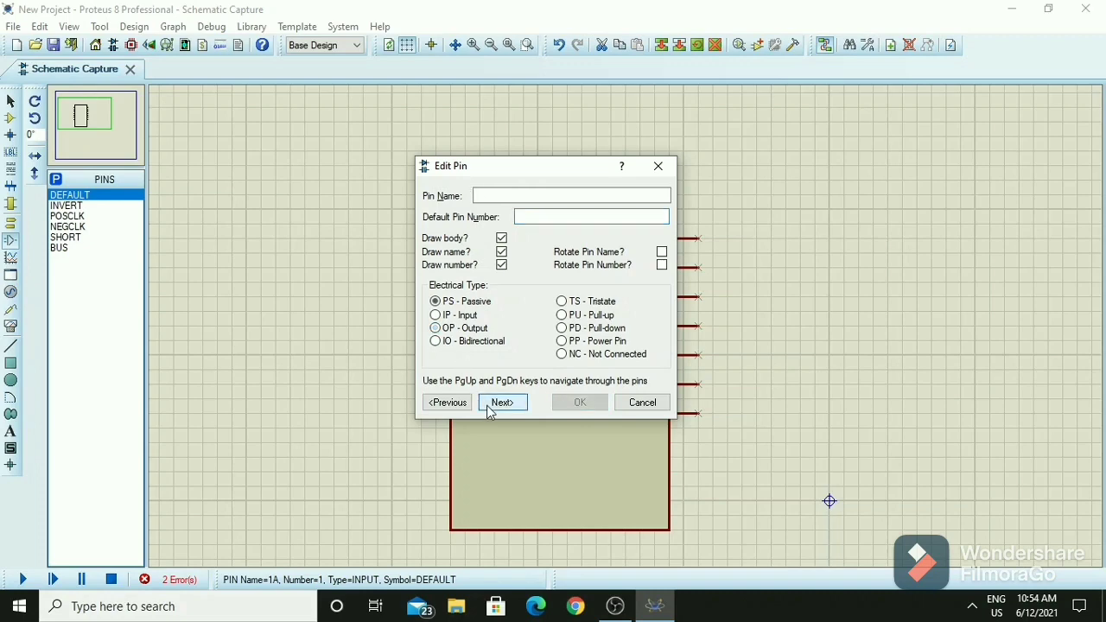
# Set the lowest left pin's name to GND and default number to 7, and advance to the first right-side pin.
pyautogui.click(493, 198)
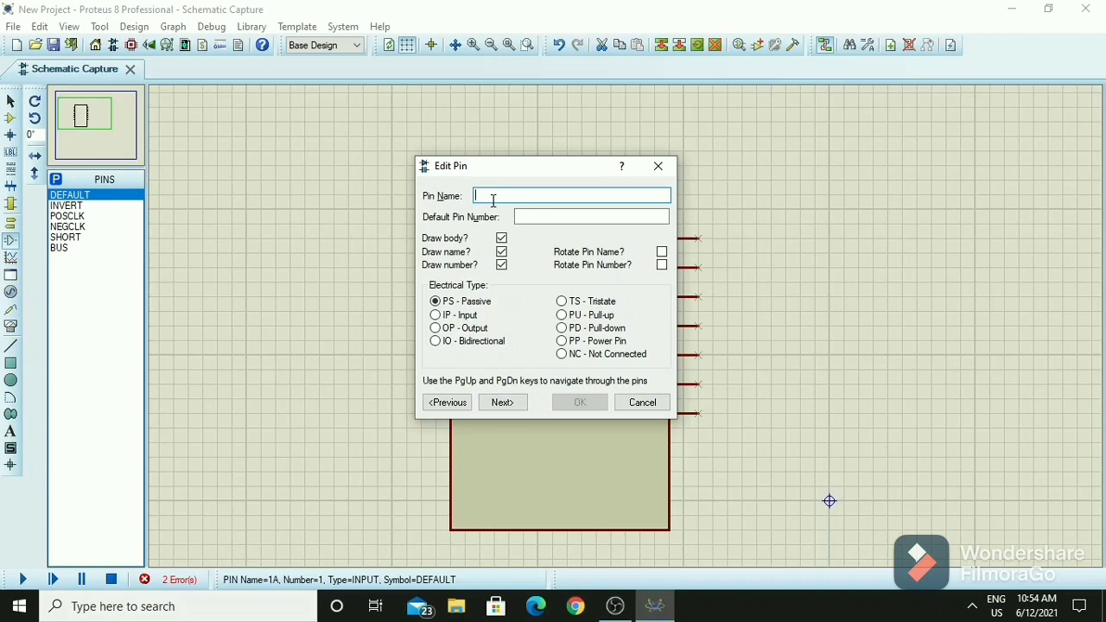
pyautogui.write('GND')
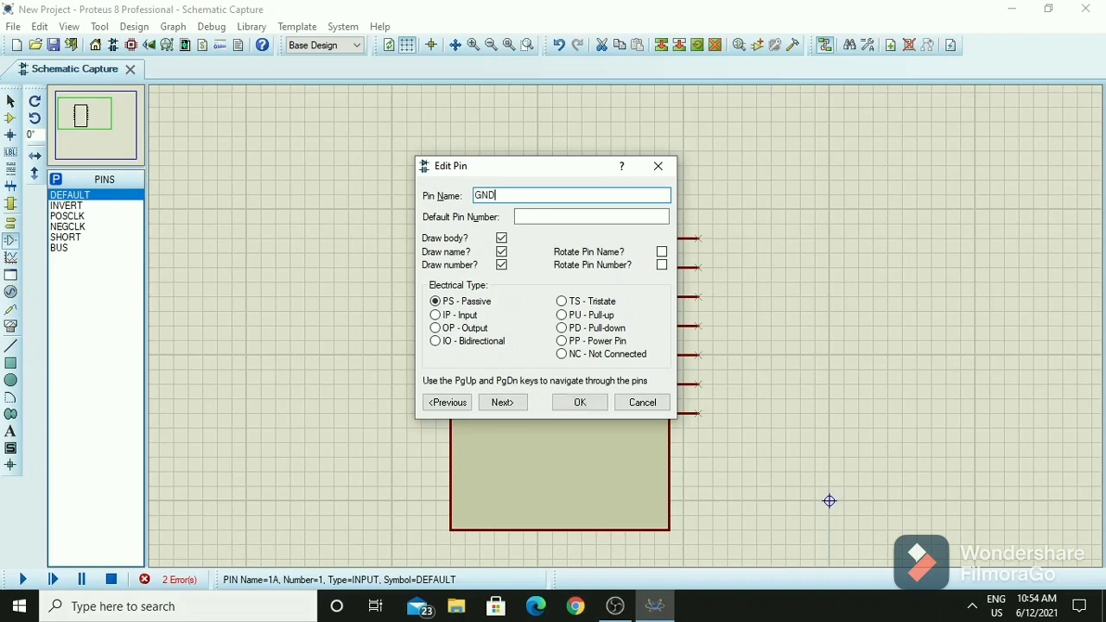
pyautogui.click(530, 217)
pyautogui.write('7')
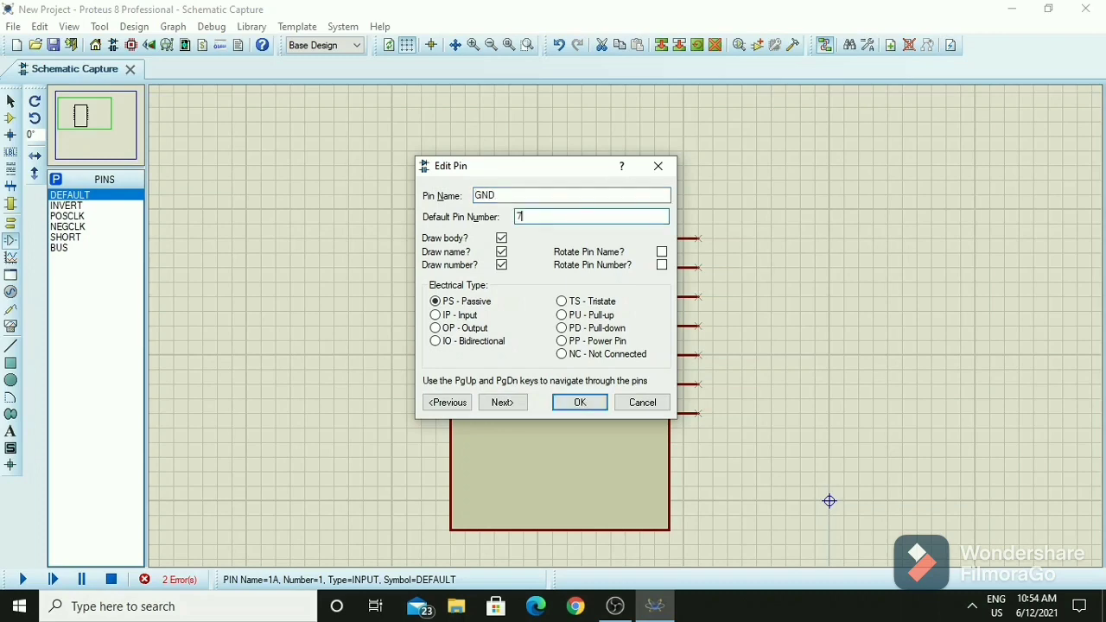
pyautogui.click(501, 402)
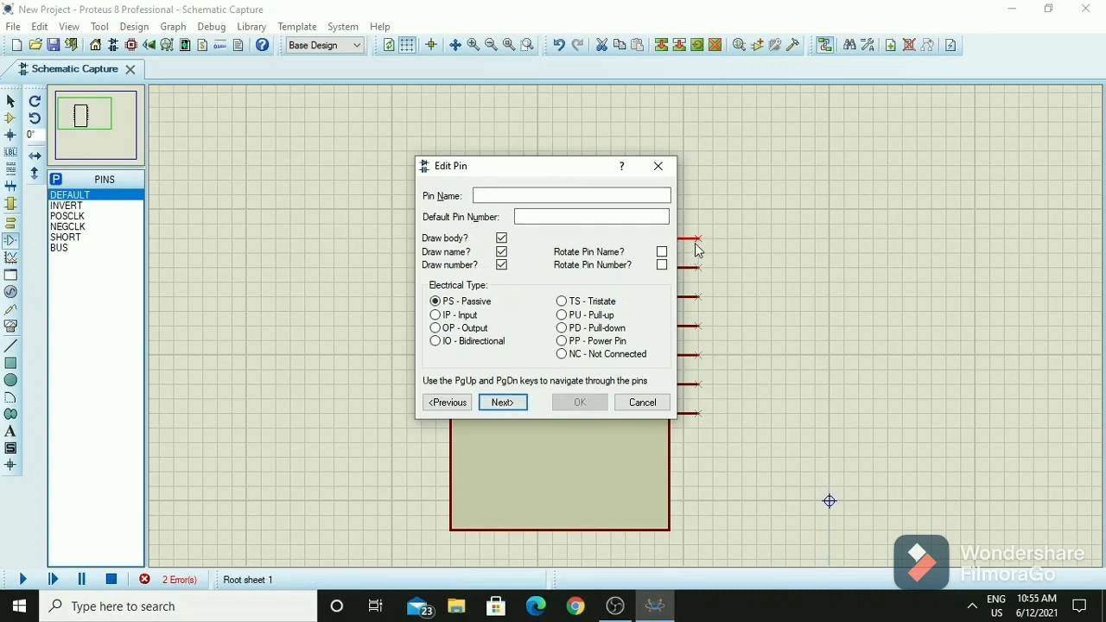
# Set the uppermost right pin's name to VCC and default number to 14, and advance to the next pin.
pyautogui.click(537, 197)
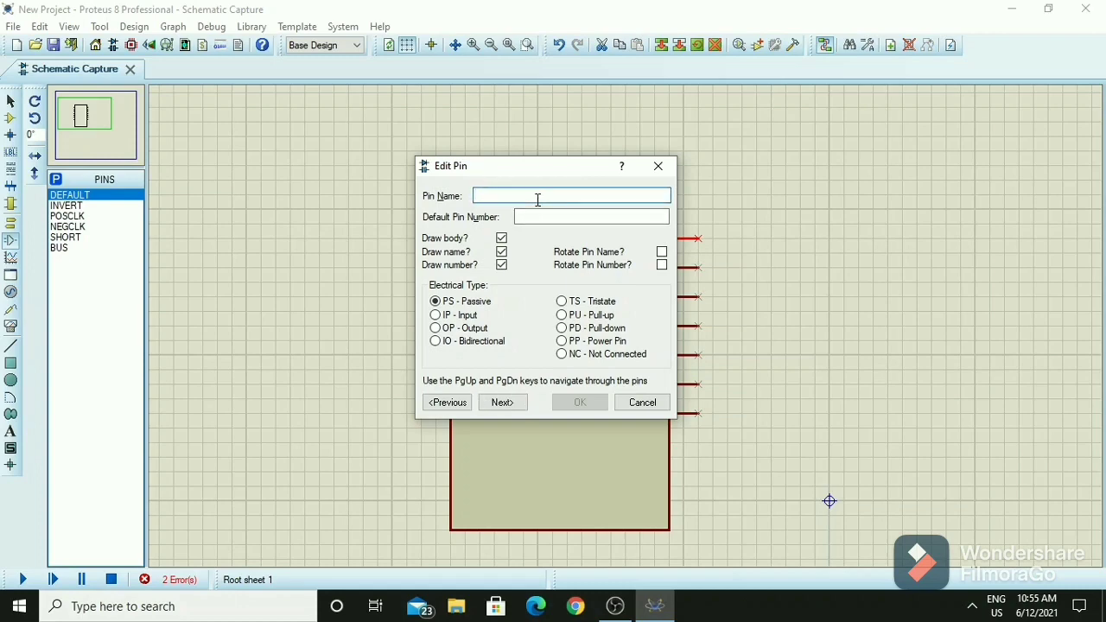
pyautogui.write('VCC')
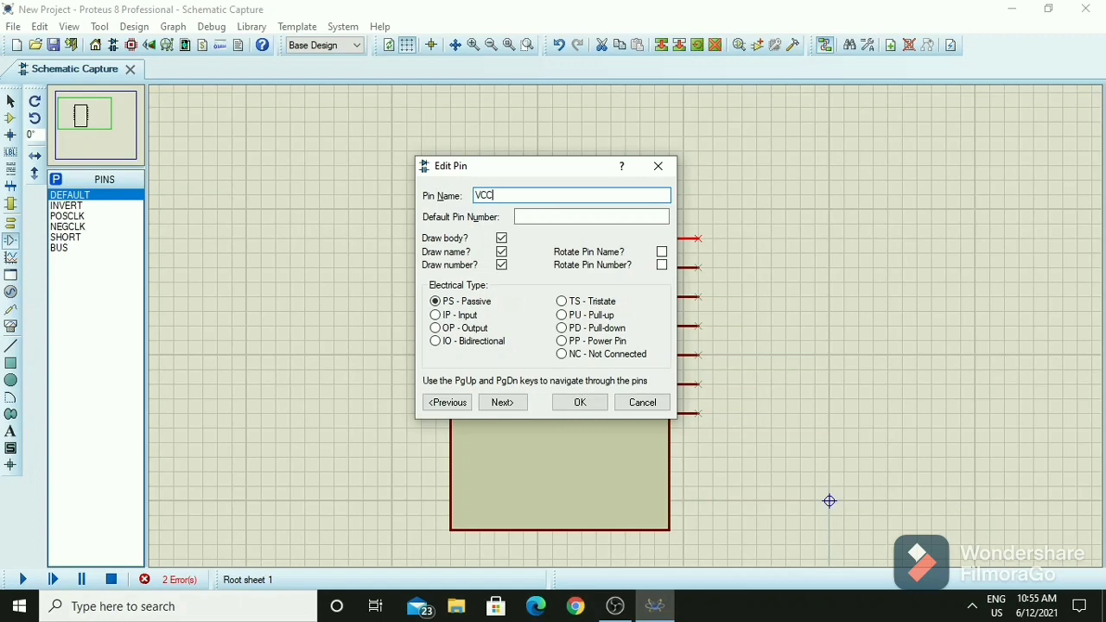
pyautogui.click(543, 215)
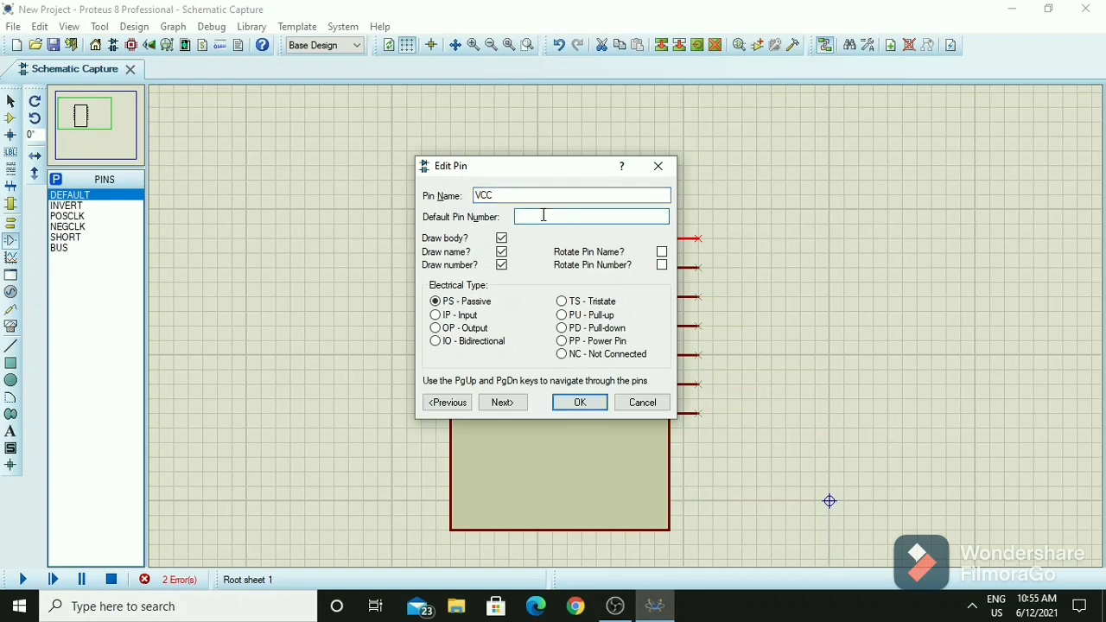
pyautogui.write('14')
pyautogui.click(510, 406)
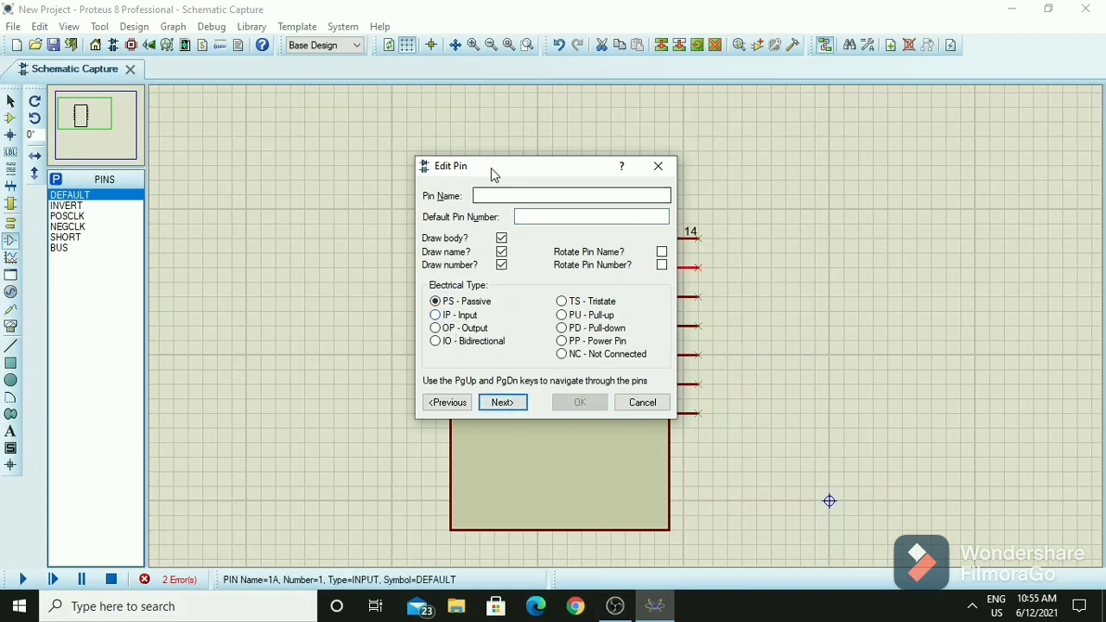
# Set the second right pin's name to 3A, default number to 13 and electrical type to Input, and advance to the next pin.
pyautogui.write('1')
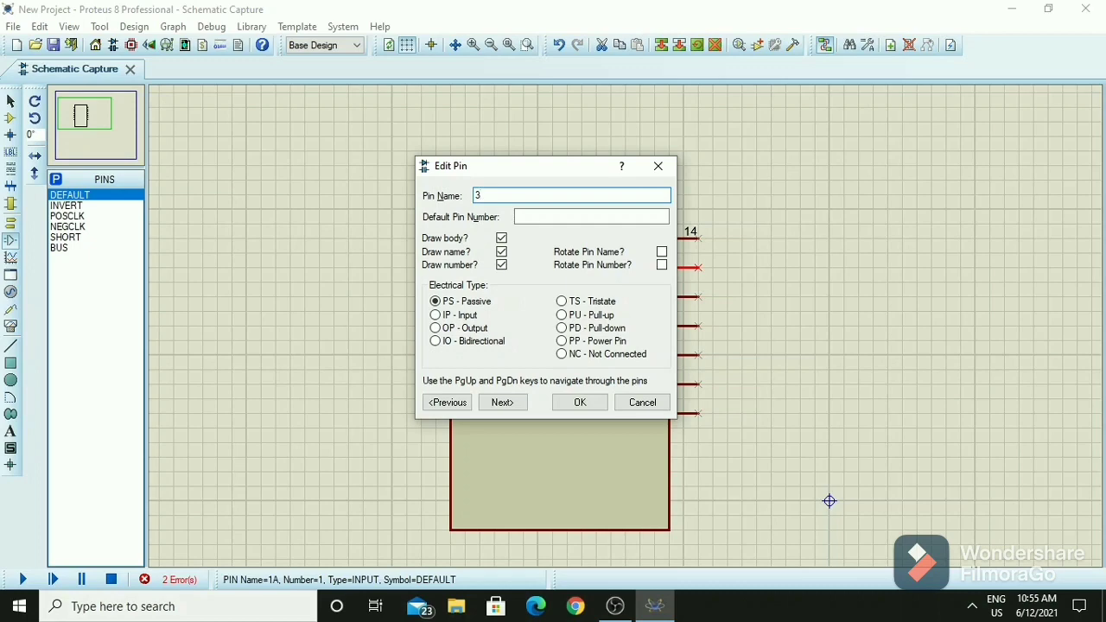
pyautogui.click(522, 215)
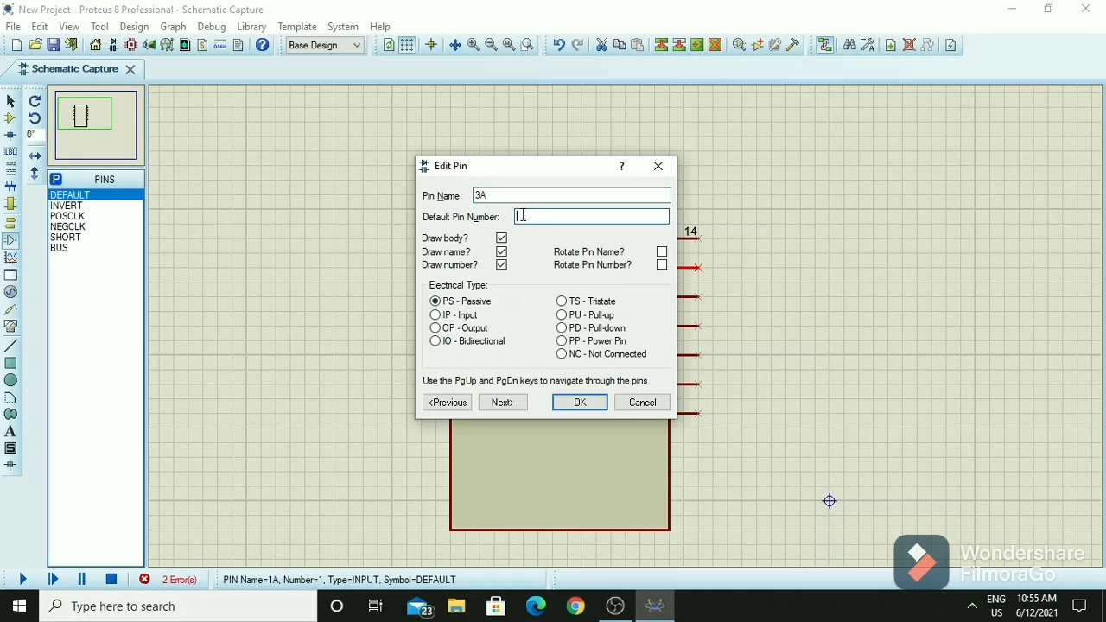
pyautogui.write('13')
pyautogui.click(465, 318)
pyautogui.click(495, 404)
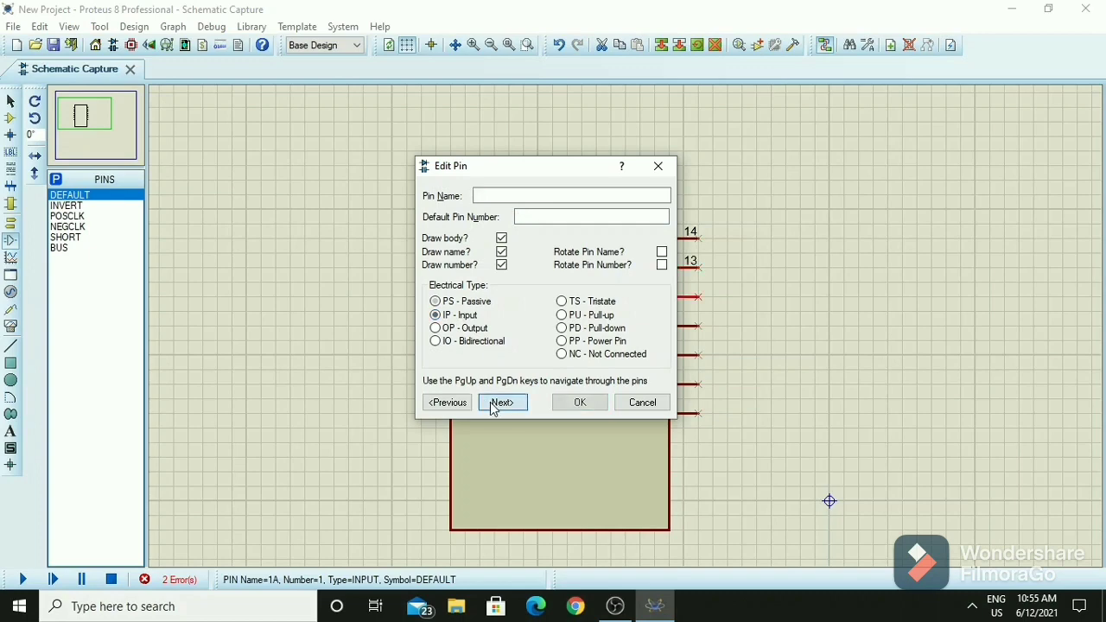
# Set the third right pin's default number to 12, name to 3B and electrical type to Input, and advance to the next pin.
pyautogui.click(528, 215)
pyautogui.write('12')
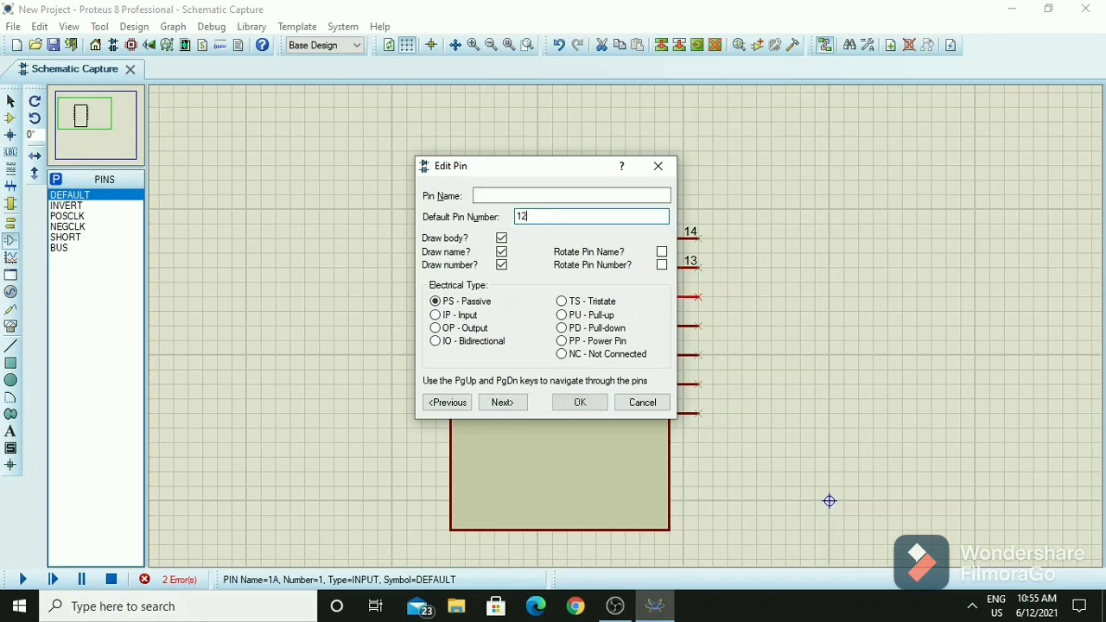
pyautogui.click(495, 197)
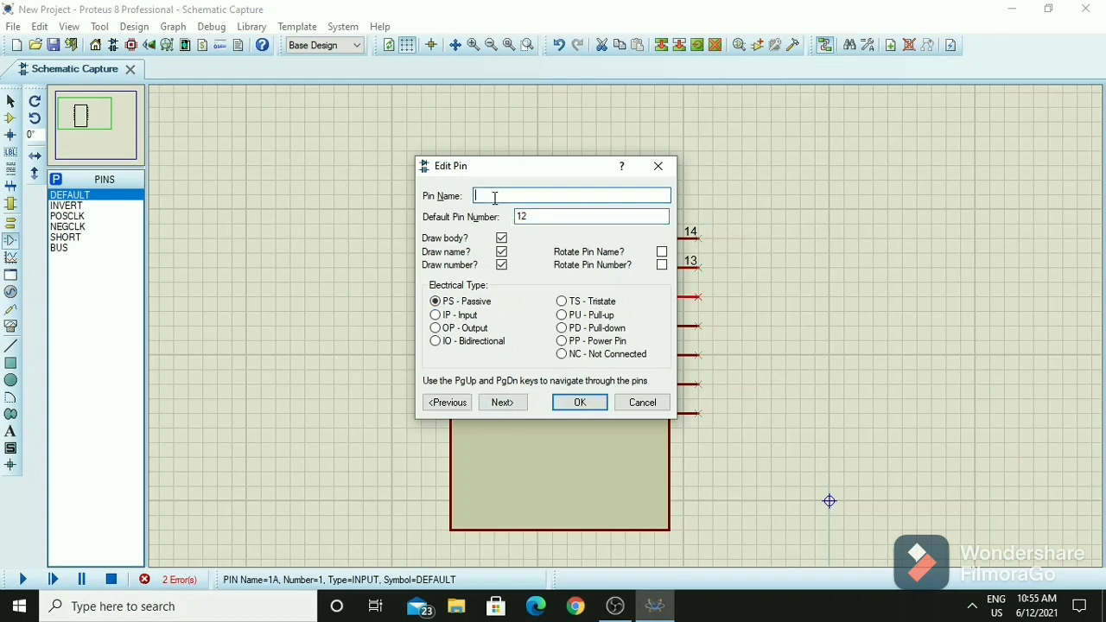
pyautogui.write('3B')
pyautogui.click(435, 317)
pyautogui.click(502, 403)
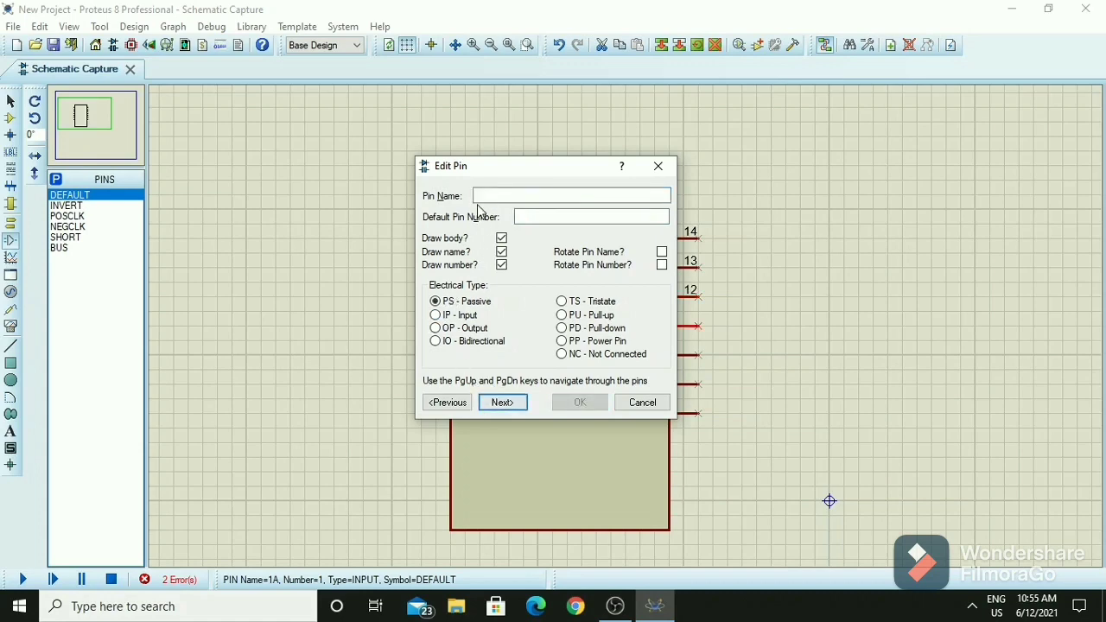
# Set the fourth right pin's name to 3Y, default number to 11 and electrical type to Output, and advance to the next pin.
pyautogui.click(480, 193)
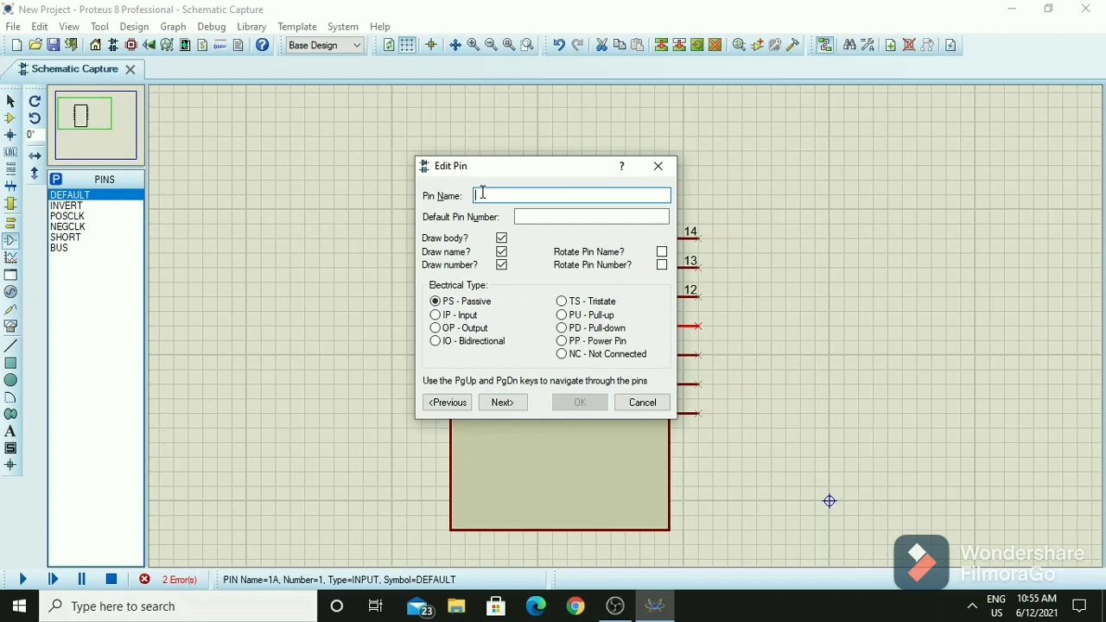
pyautogui.write('3Y')
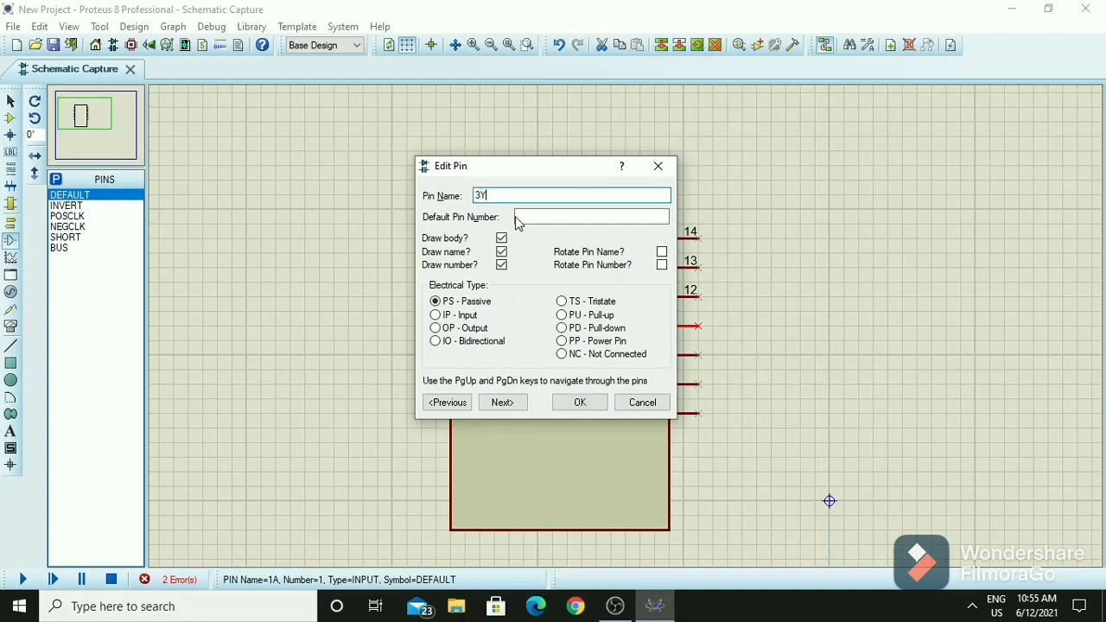
pyautogui.click(519, 217)
pyautogui.write('11')
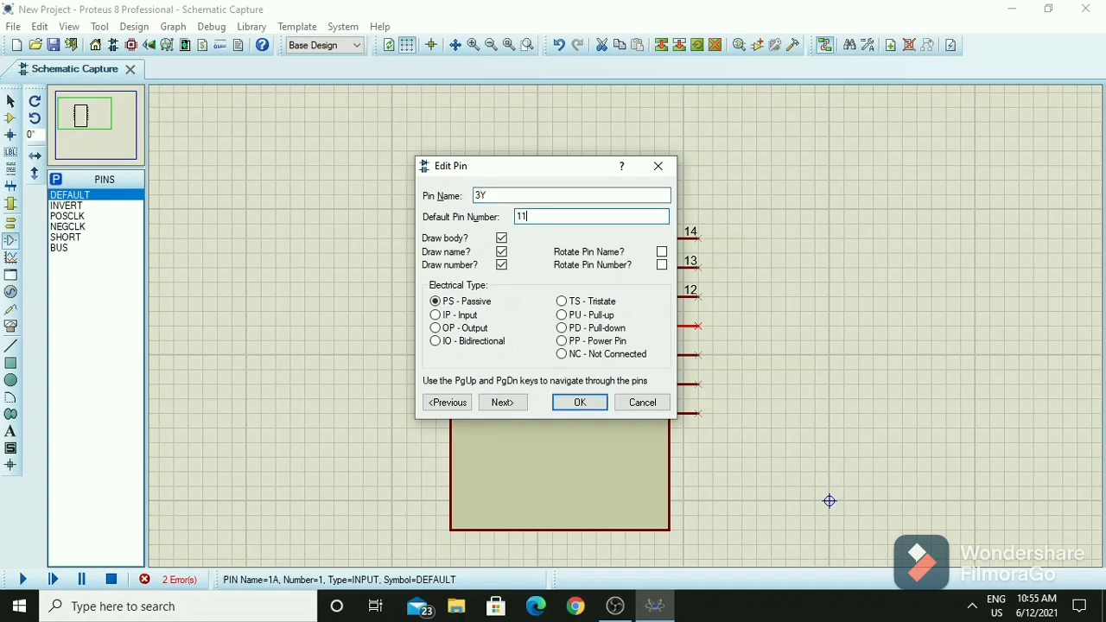
pyautogui.click(443, 328)
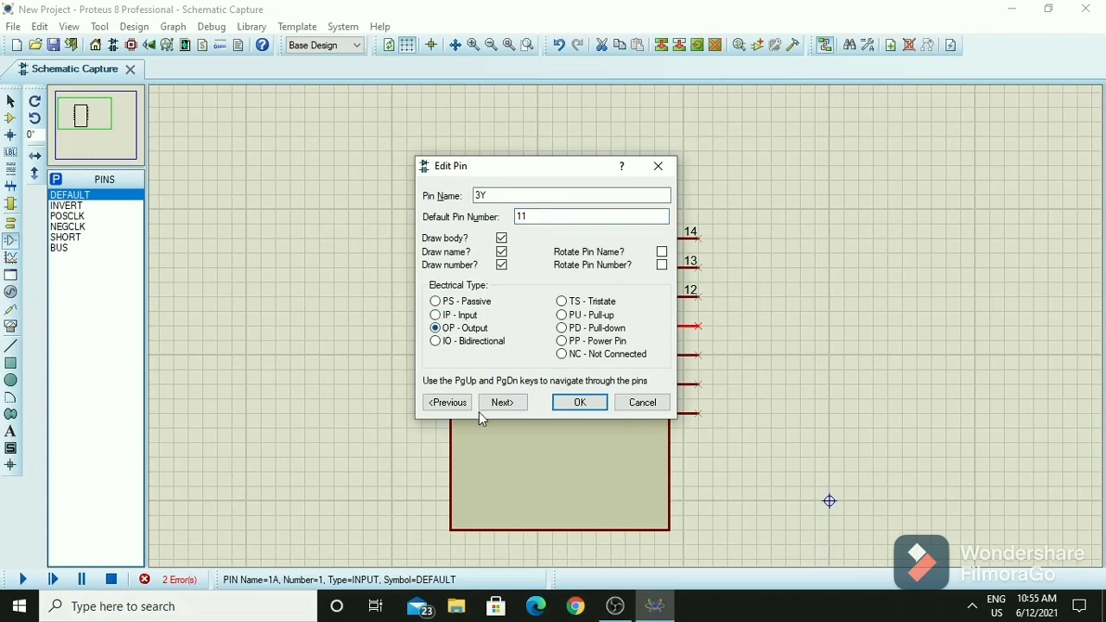
pyautogui.click(500, 403)
# Set the fifth right pin's name to 4A, default number to 10 and electrical type to Input, and advance to the next pin.
pyautogui.click(547, 196)
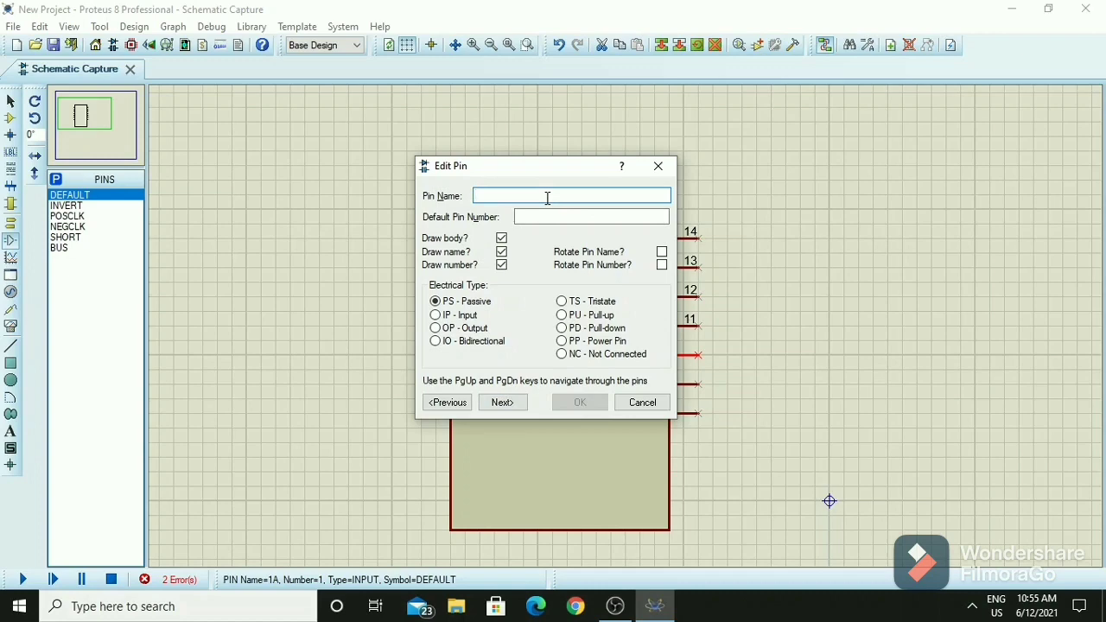
pyautogui.write('4A')
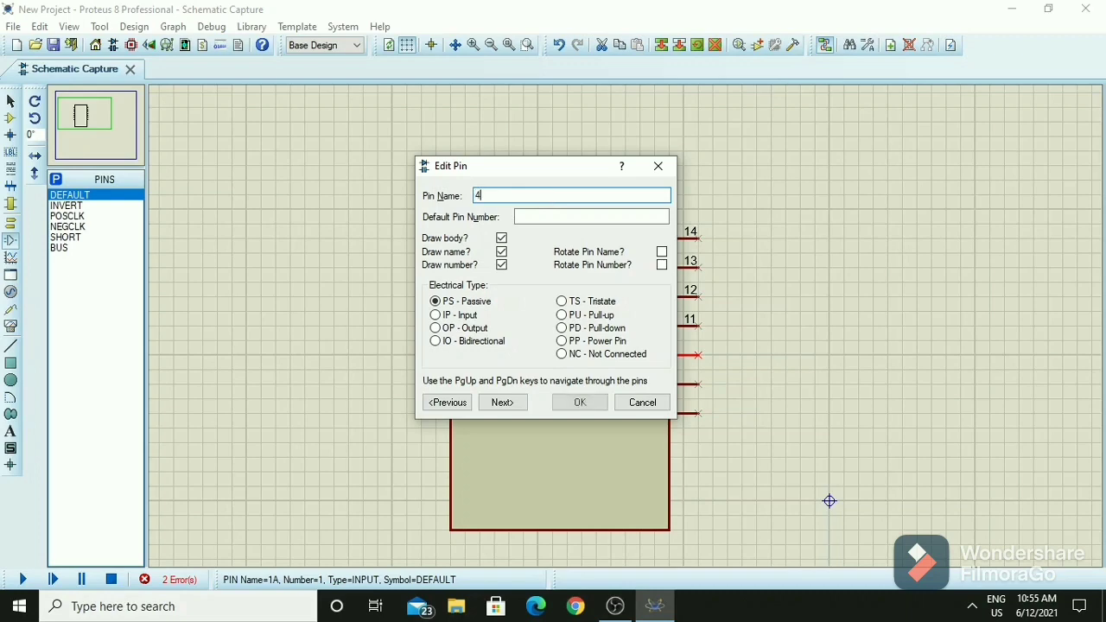
pyautogui.click(594, 220)
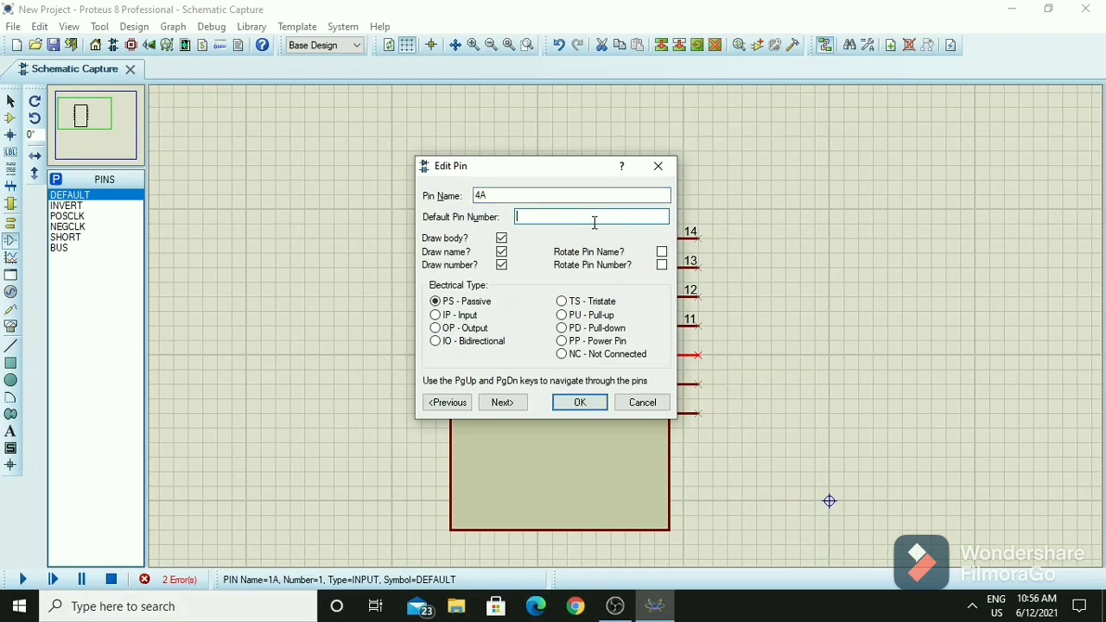
pyautogui.write('10')
pyautogui.click(435, 315)
pyautogui.click(499, 408)
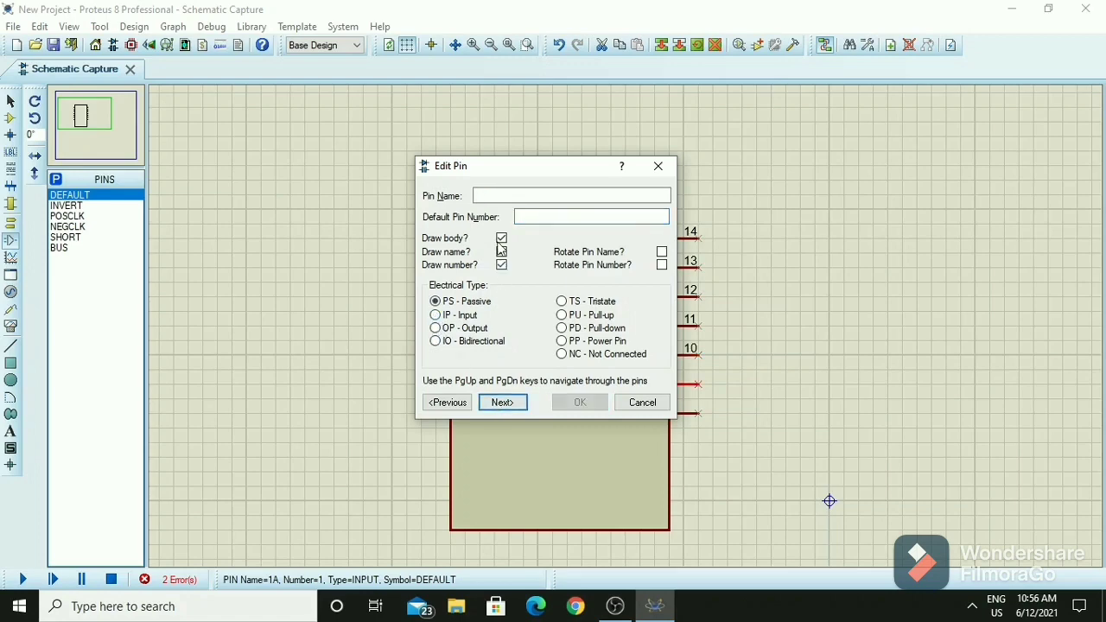
# Set the sixth right pin's name to 4B, default number to 9 and electrical type to Input, and advance to the last pin.
pyautogui.click(500, 195)
pyautogui.write('4B')
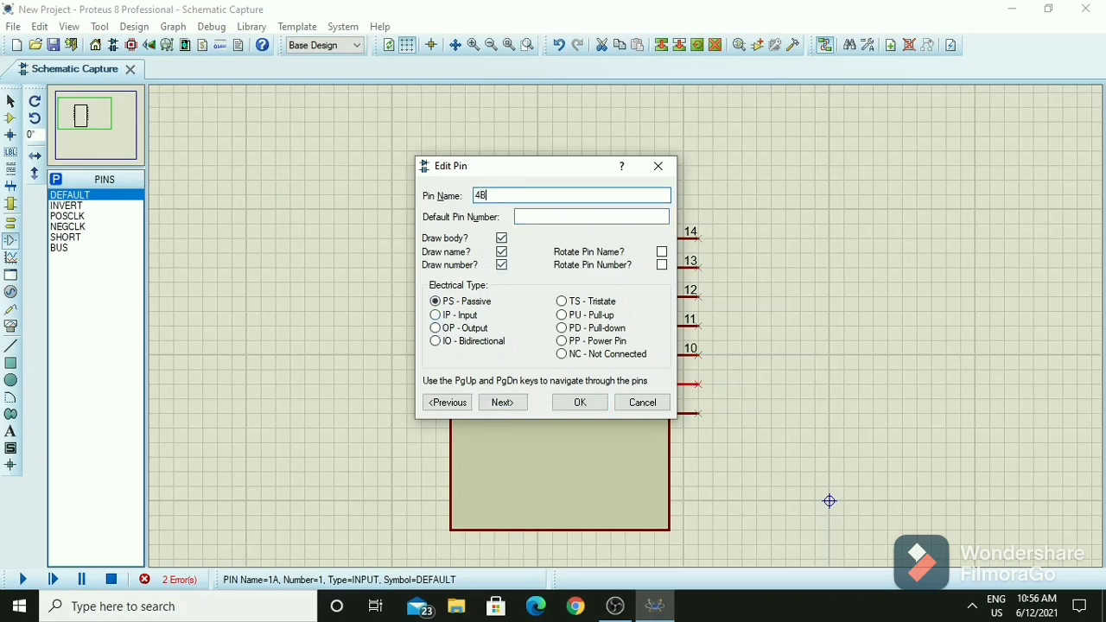
pyautogui.click(529, 219)
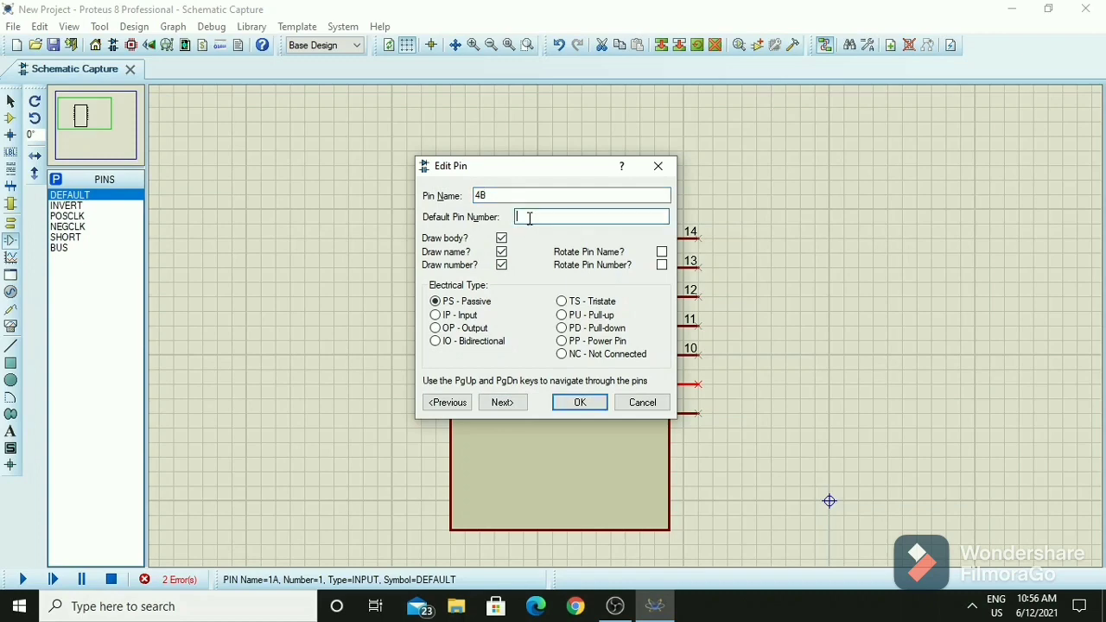
pyautogui.write('9')
pyautogui.click(436, 314)
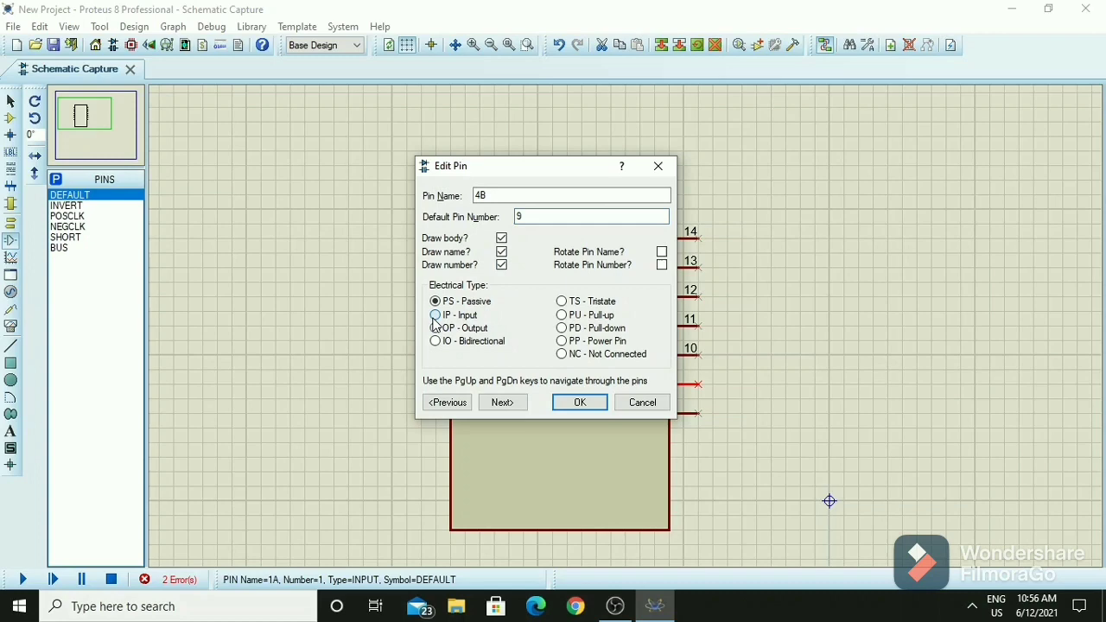
pyautogui.click(501, 402)
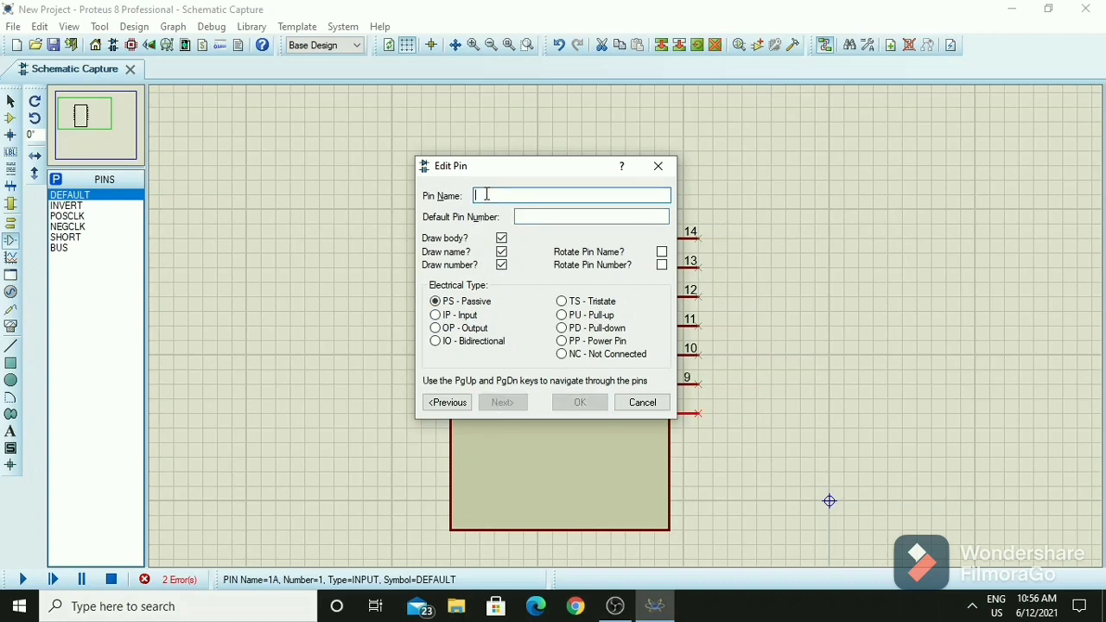
# Set the lowest right pin's name to 4Y, default number to 8 and electrical type to Output, and finish the pin editing.
pyautogui.write('4Y')
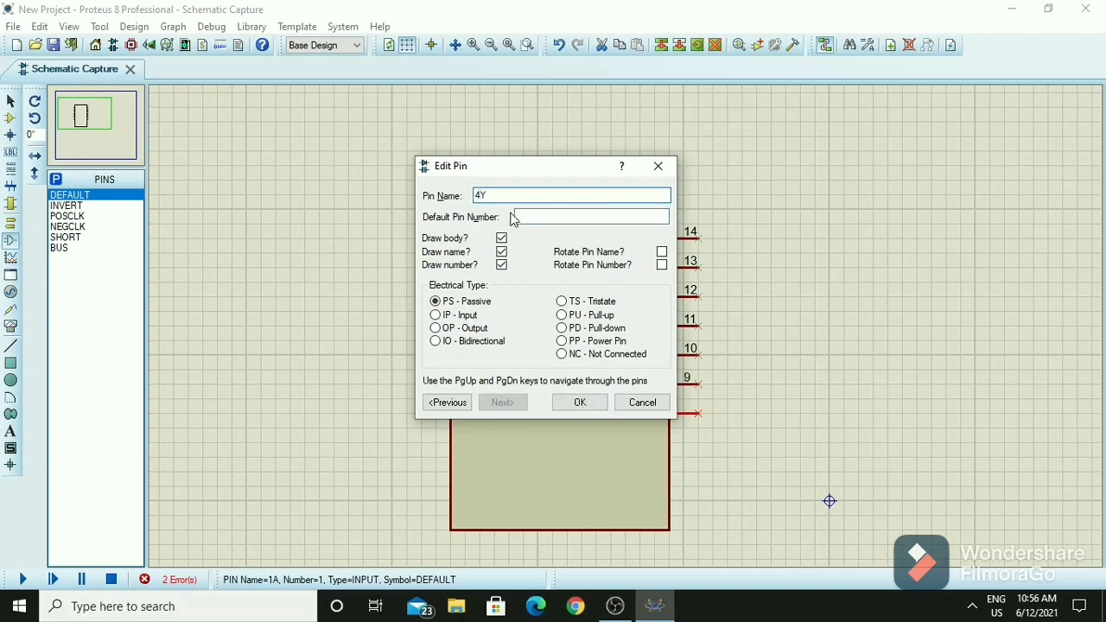
pyautogui.click(522, 215)
pyautogui.write('8')
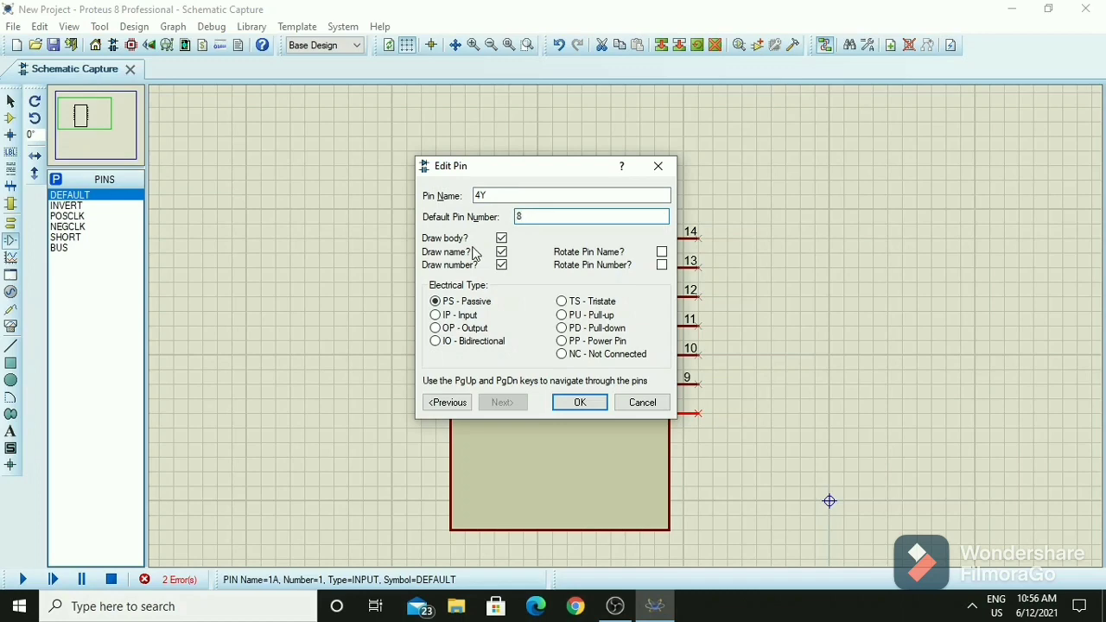
pyautogui.click(436, 331)
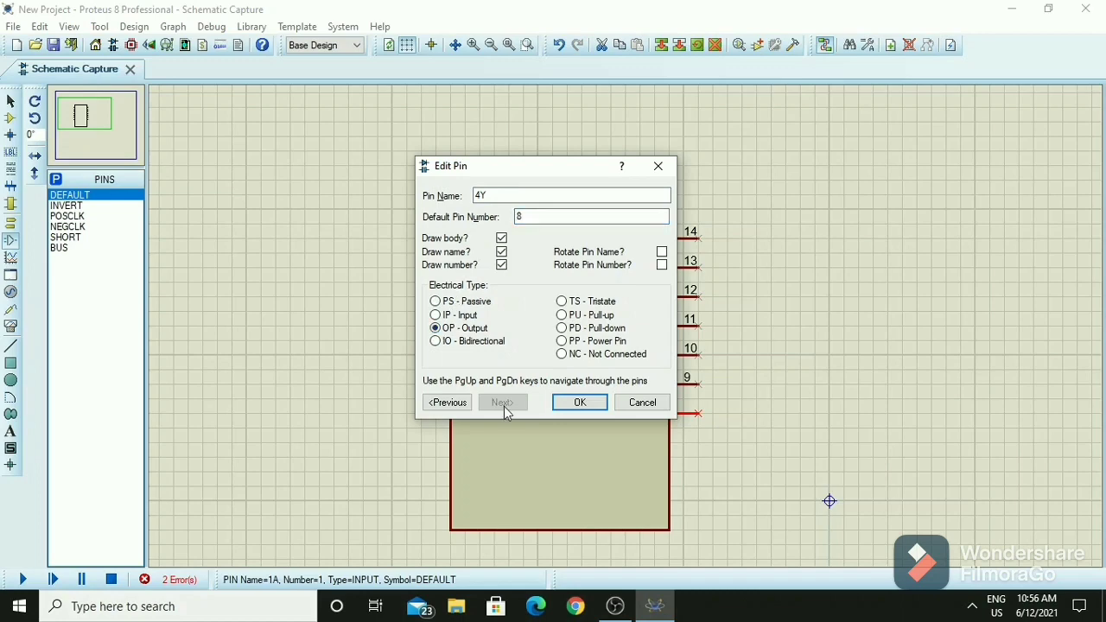
pyautogui.click(571, 406)
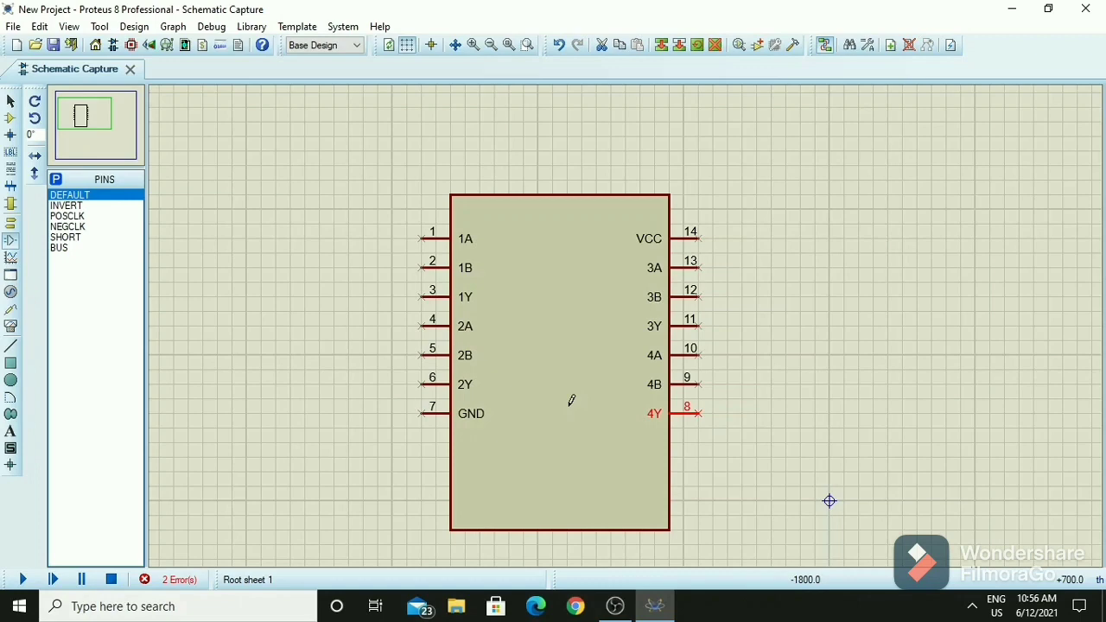
pyautogui.click(784, 490)
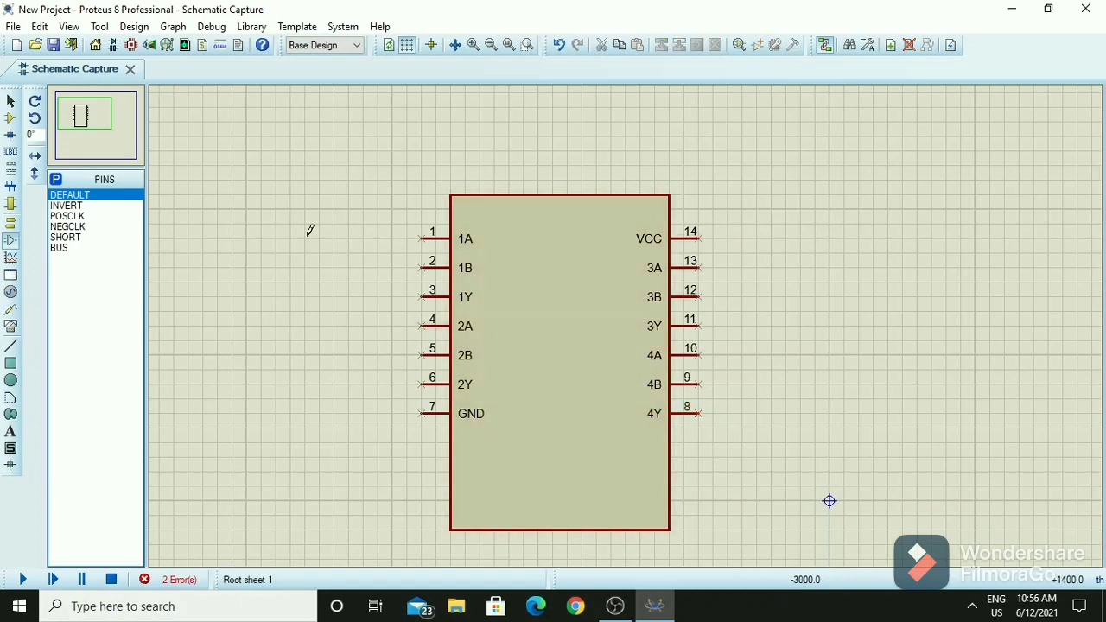
# Select the whole symbol, body and all 14 pins, and start the Make Device command on it.
pyautogui.click(91, 127)
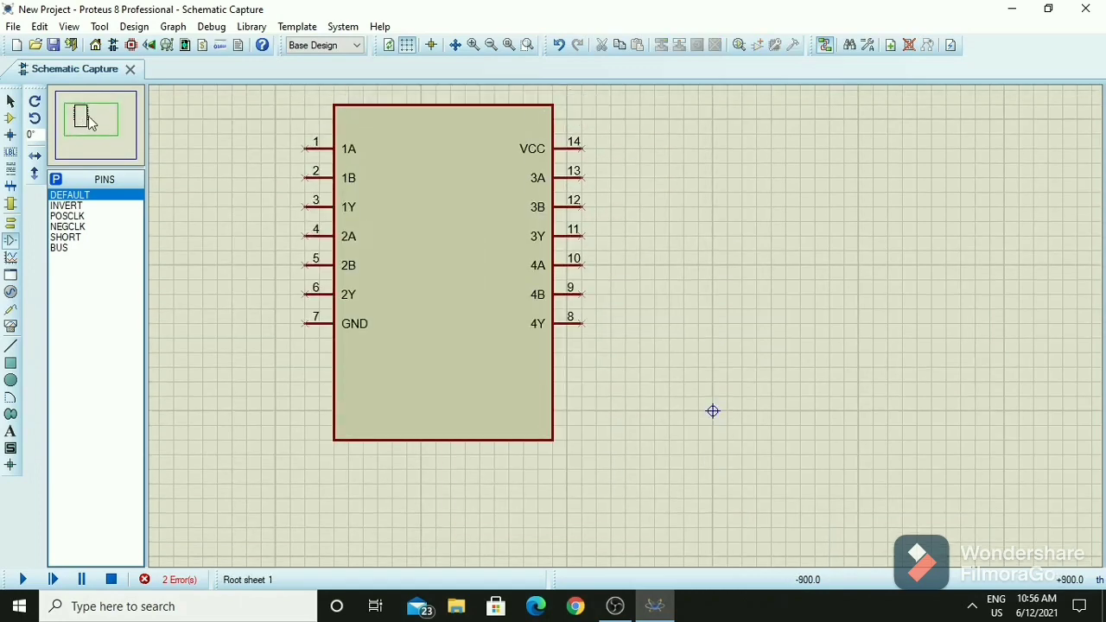
pyautogui.click(86, 119)
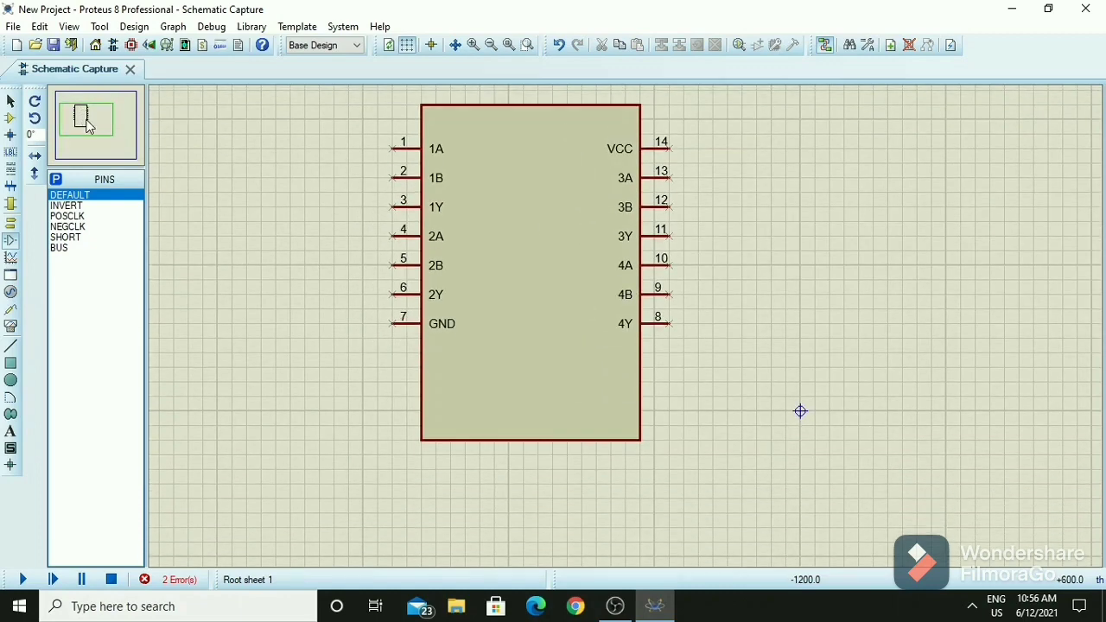
pyautogui.click(86, 117)
pyautogui.click(87, 117)
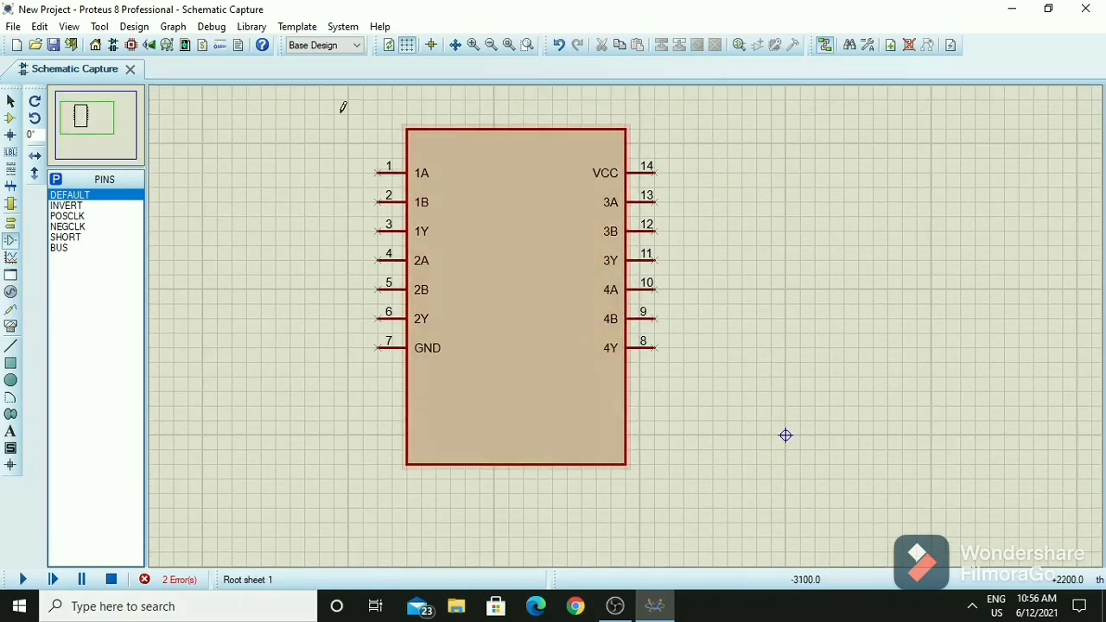
pyautogui.moveTo(334, 114); pyautogui.dragTo(727, 493)
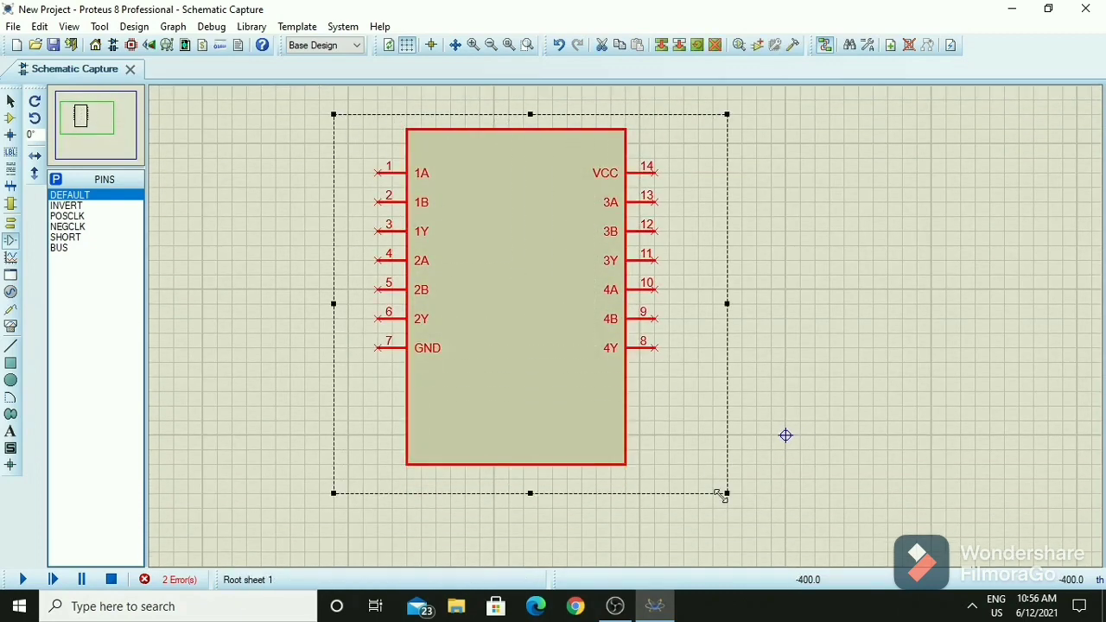
pyautogui.rightClick(595, 395)
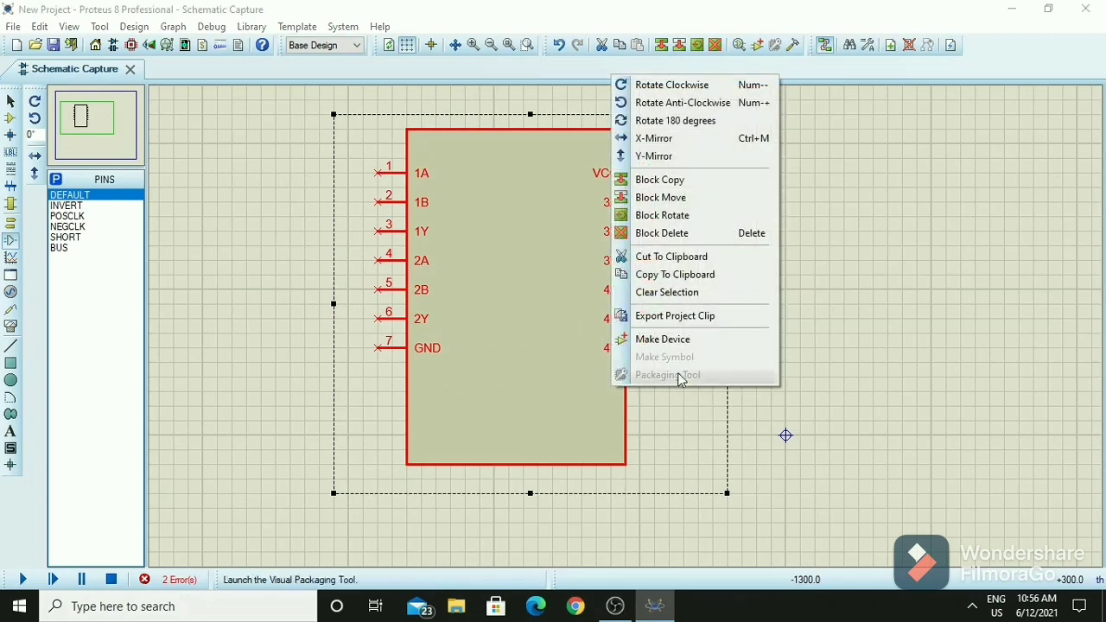
pyautogui.click(669, 339)
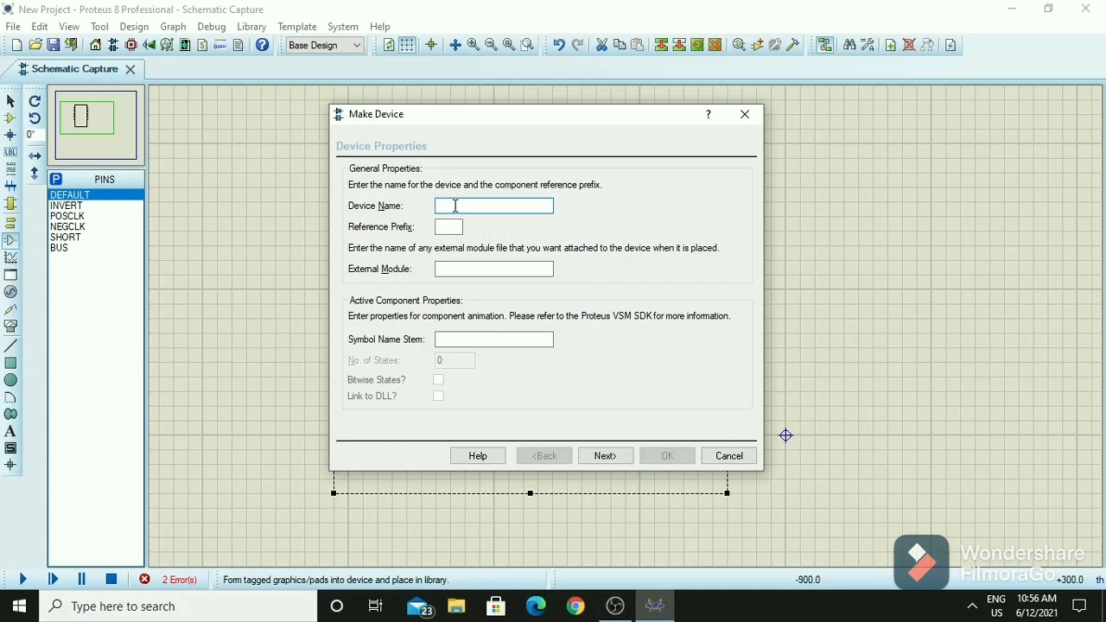
# Name the device 7400-IC with reference prefix U, and accept the default packaging, component properties and data sheet settings.
pyautogui.write('7400-IC')
pyautogui.click(441, 230)
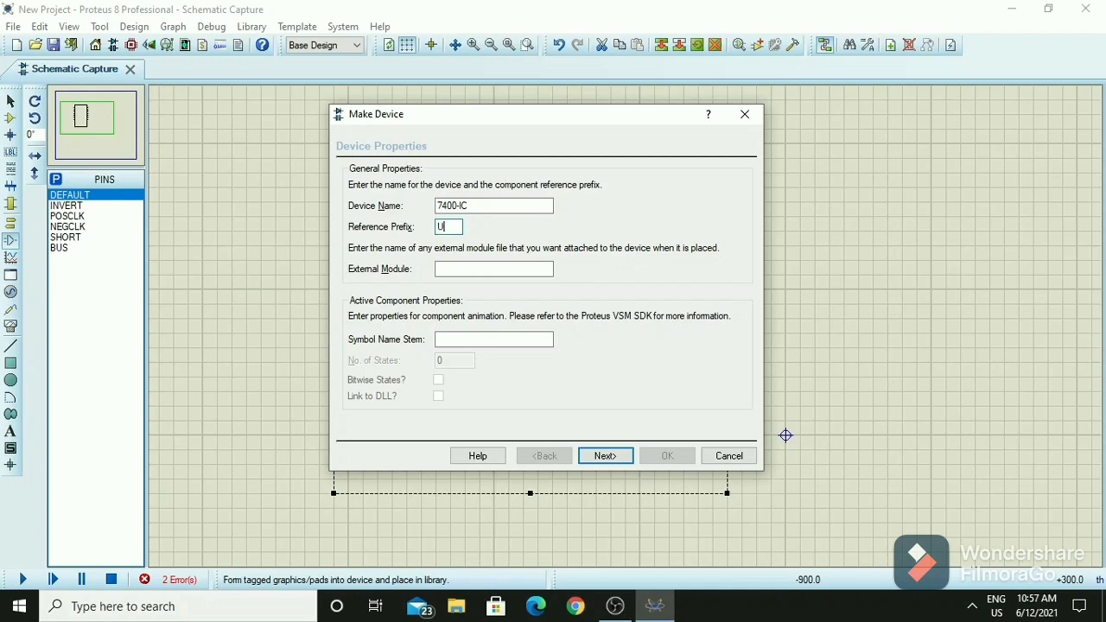
pyautogui.click(598, 458)
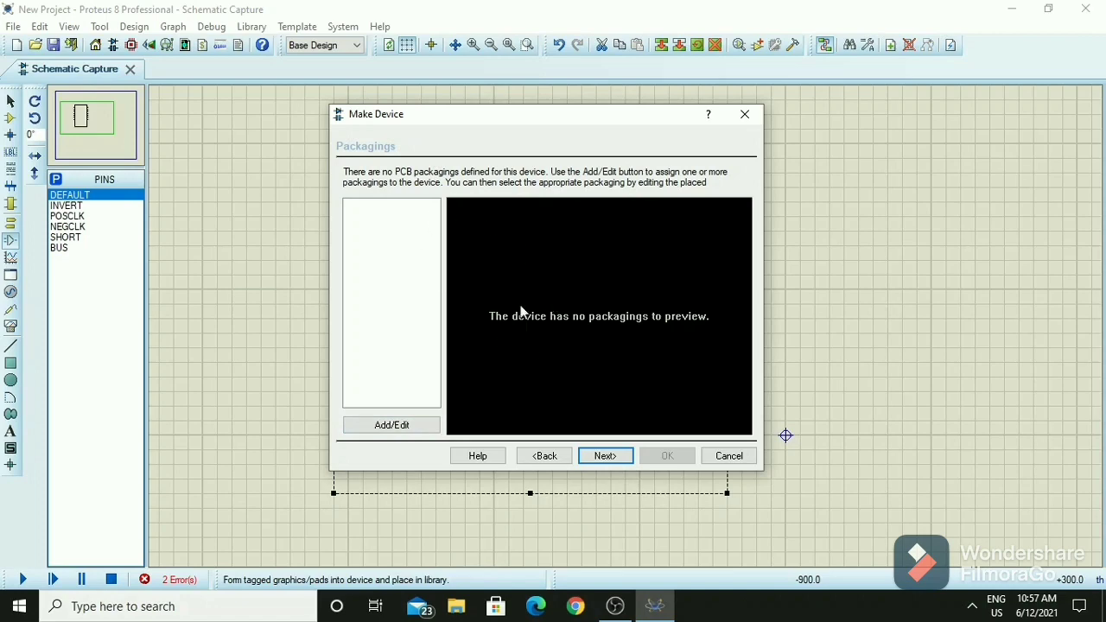
pyautogui.click(608, 458)
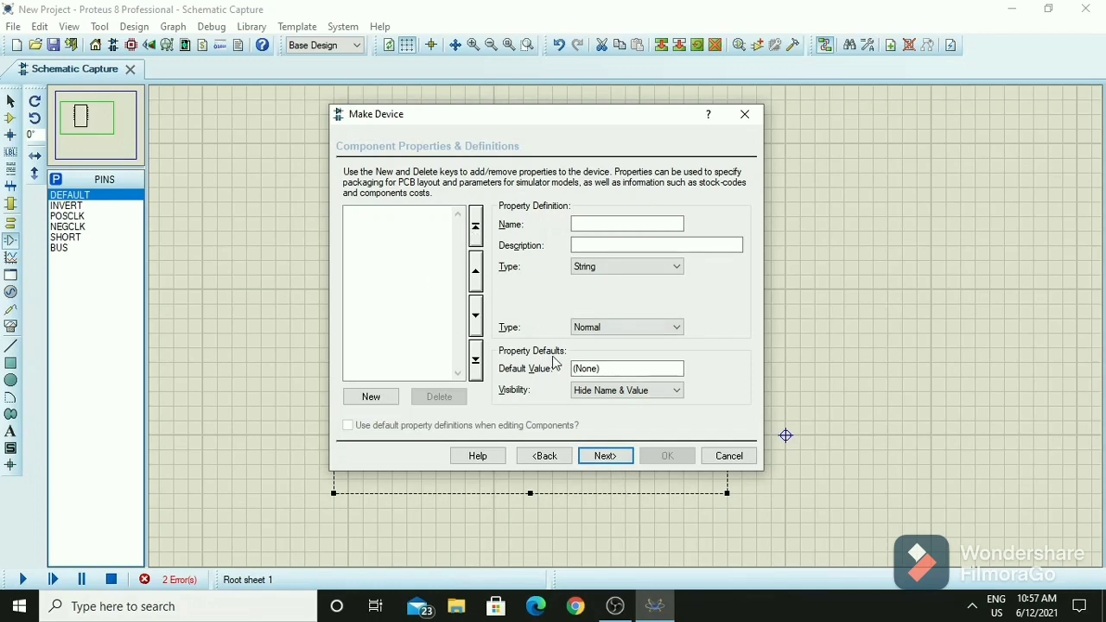
pyautogui.click(603, 460)
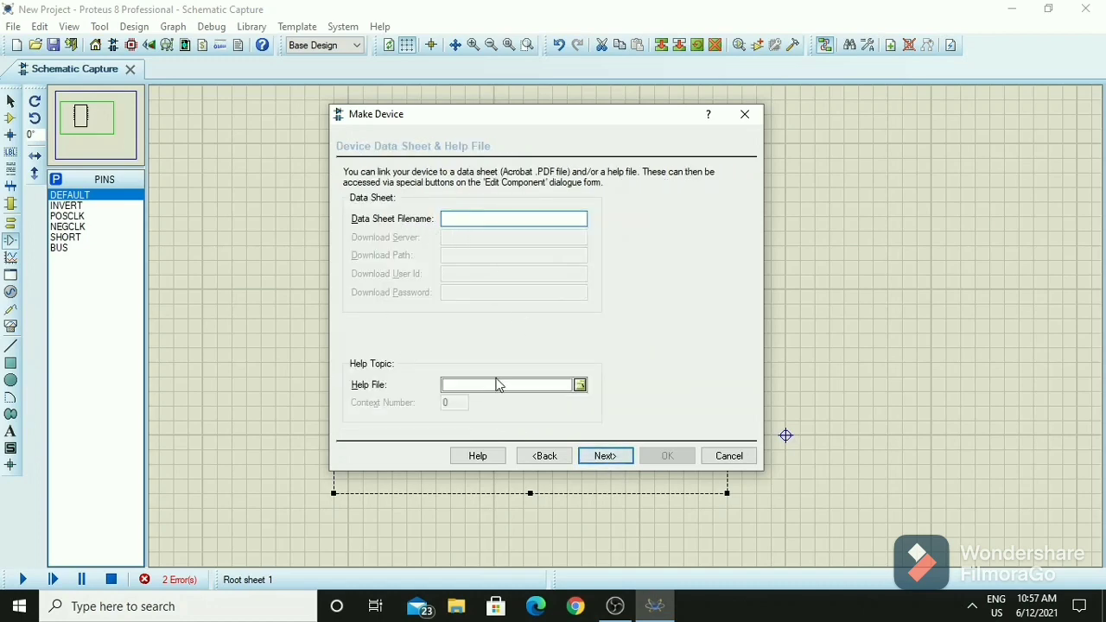
pyautogui.click(606, 456)
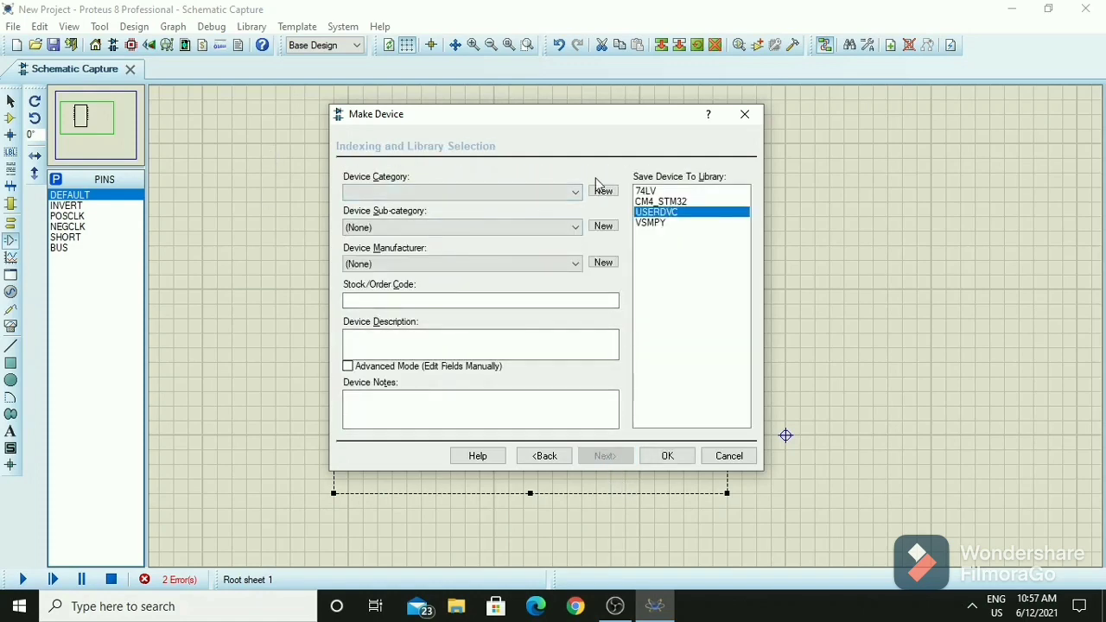
# Save the device to the USERDVC library under category TTL 74 series and sub-category Gates & Inverters.
pyautogui.click(653, 220)
pyautogui.click(536, 188)
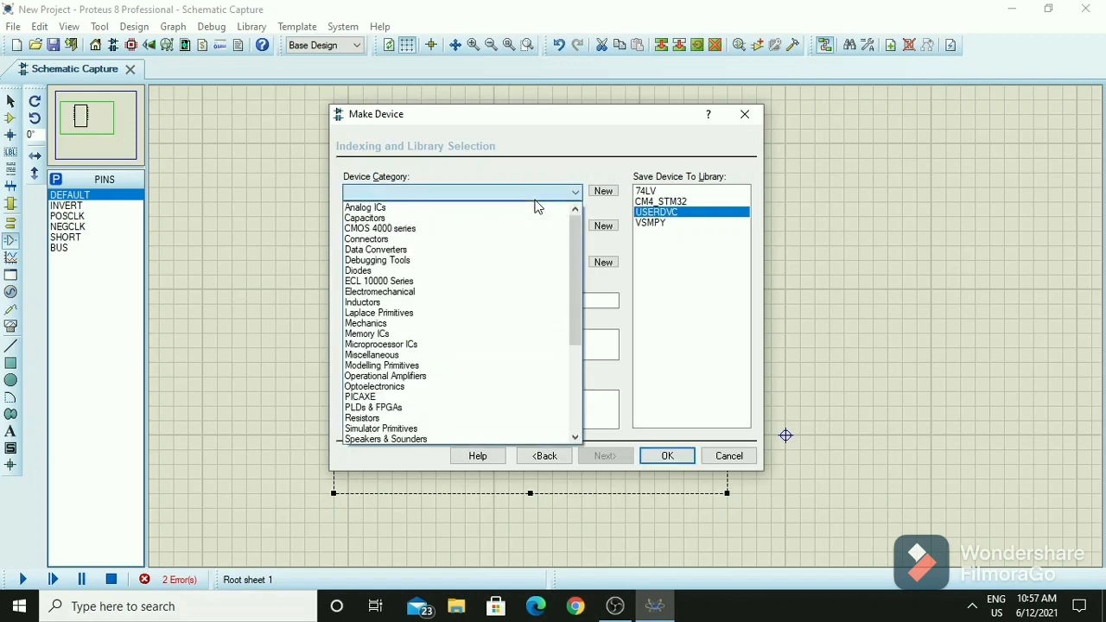
pyautogui.click(575, 437)
pyautogui.click(575, 437)
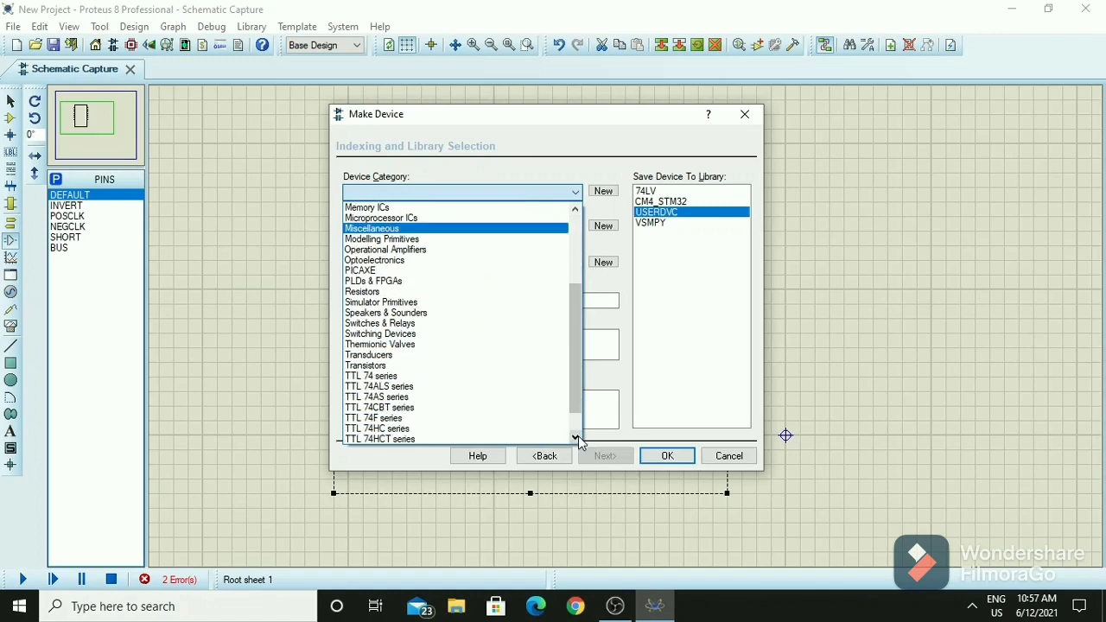
pyautogui.click(397, 378)
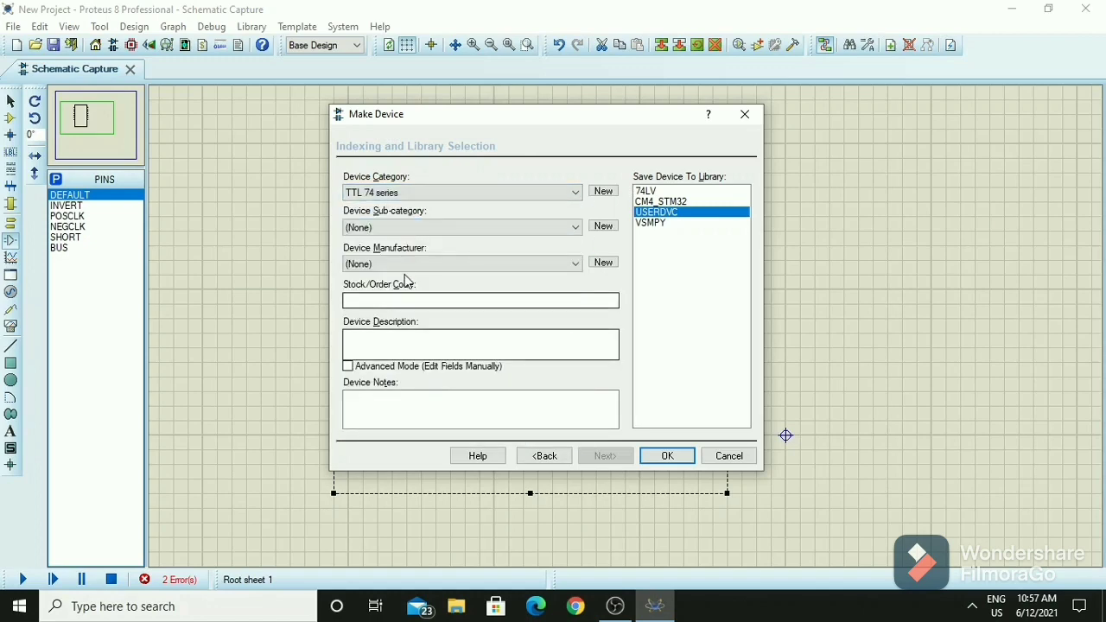
pyautogui.click(399, 228)
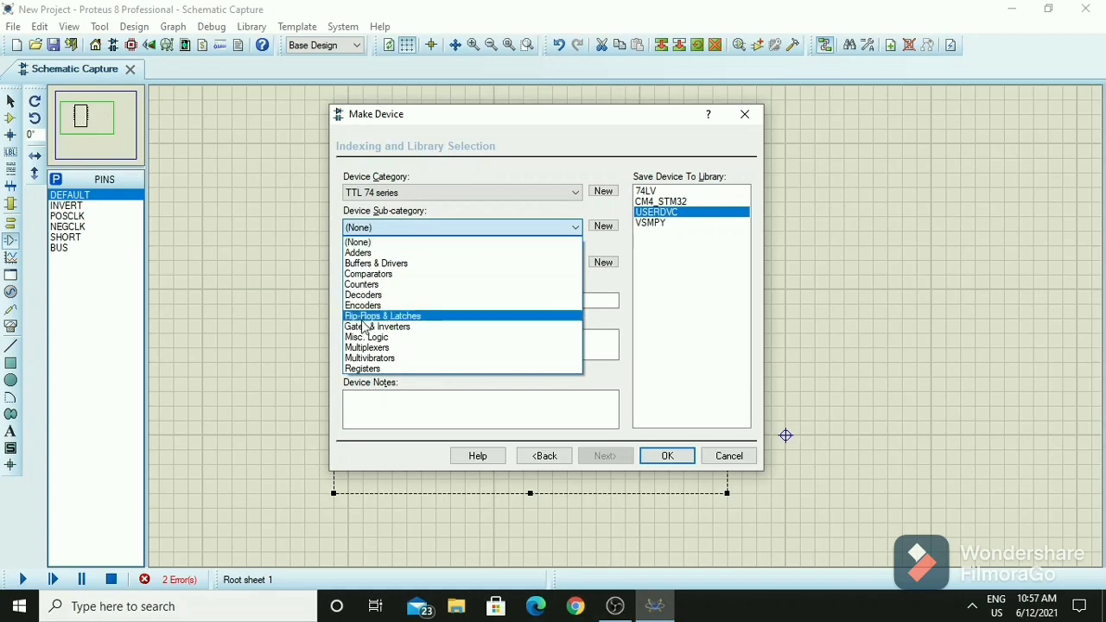
pyautogui.click(399, 326)
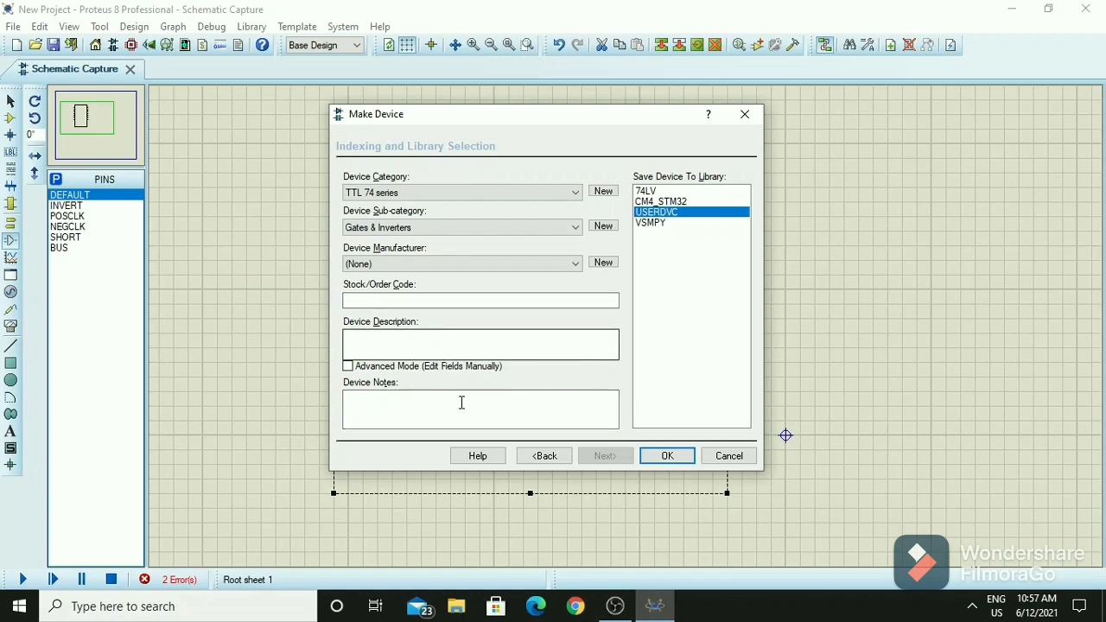
pyautogui.click(661, 457)
# Delete the original symbol body and its pins from the schematic sheet.
pyautogui.click(740, 397)
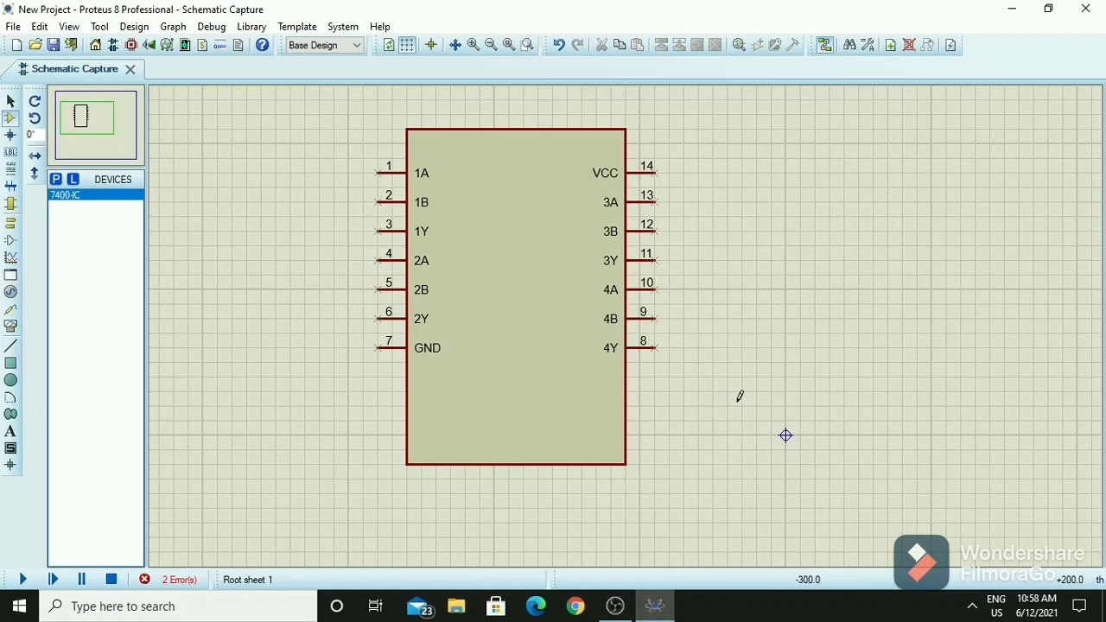
pyautogui.moveTo(334, 99); pyautogui.dragTo(711, 490)
pyautogui.press('Delete')
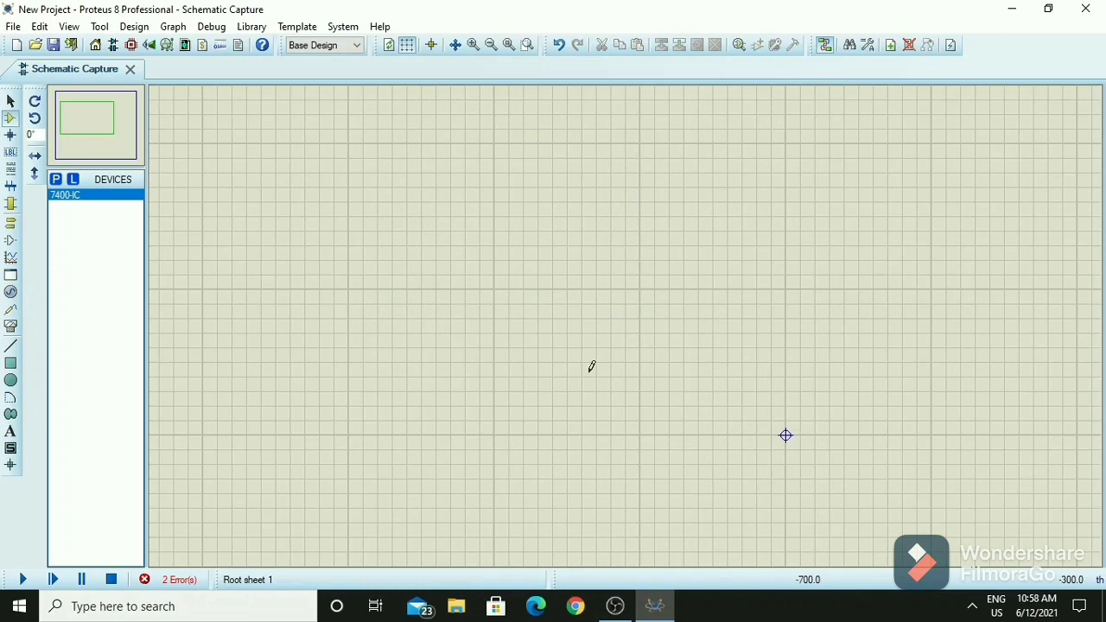
# Remove the 7400-IC device from the project's device selector and confirm the removal.
pyautogui.rightClick(115, 192)
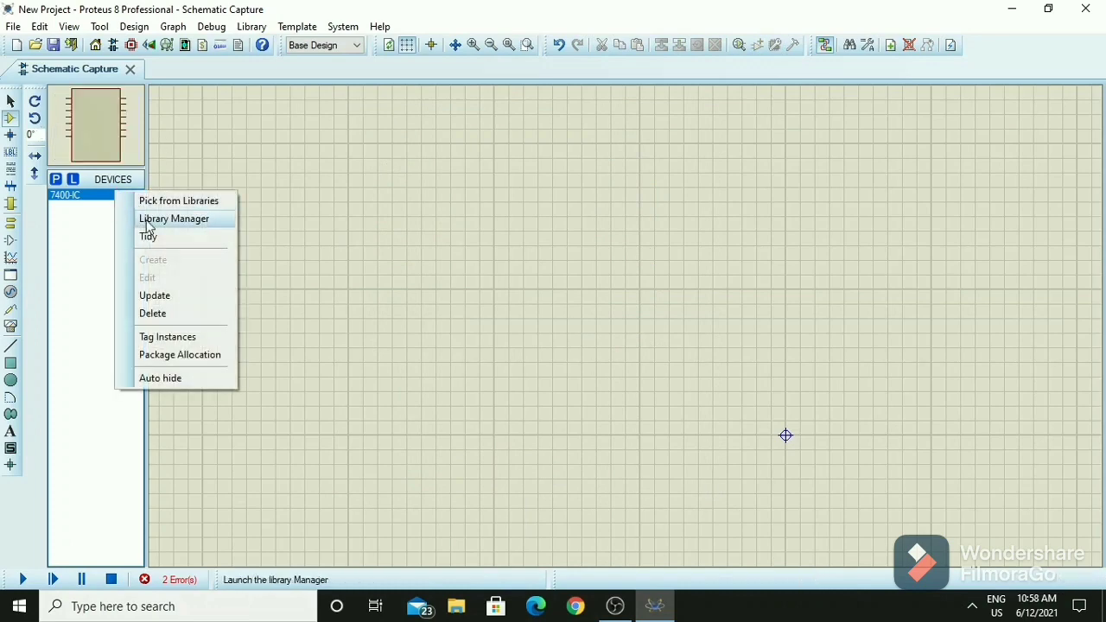
pyautogui.click(153, 312)
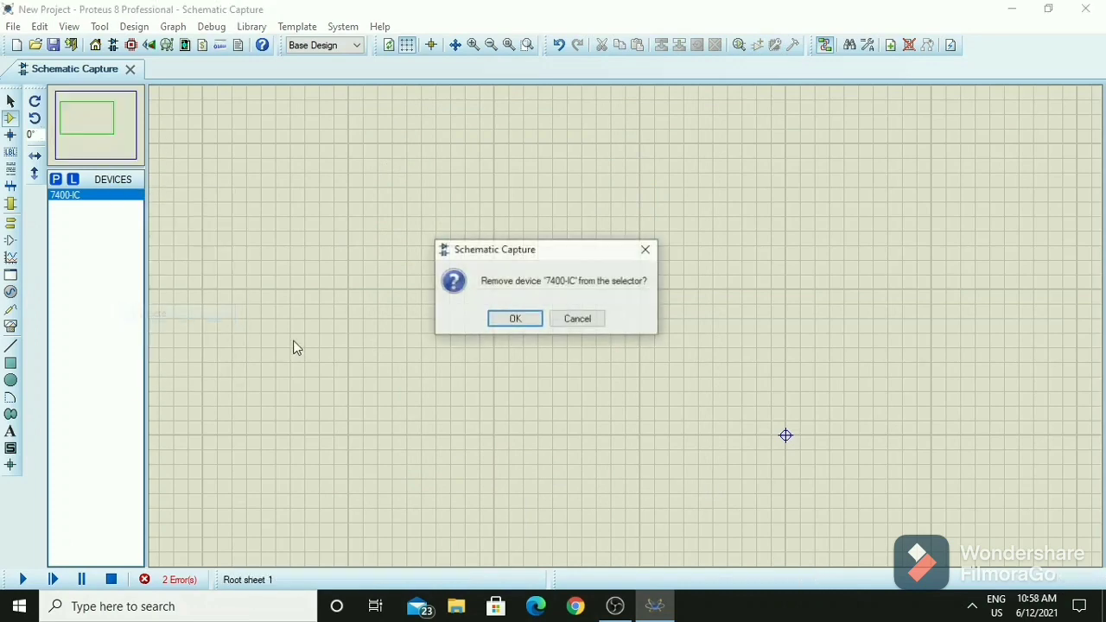
pyautogui.click(539, 318)
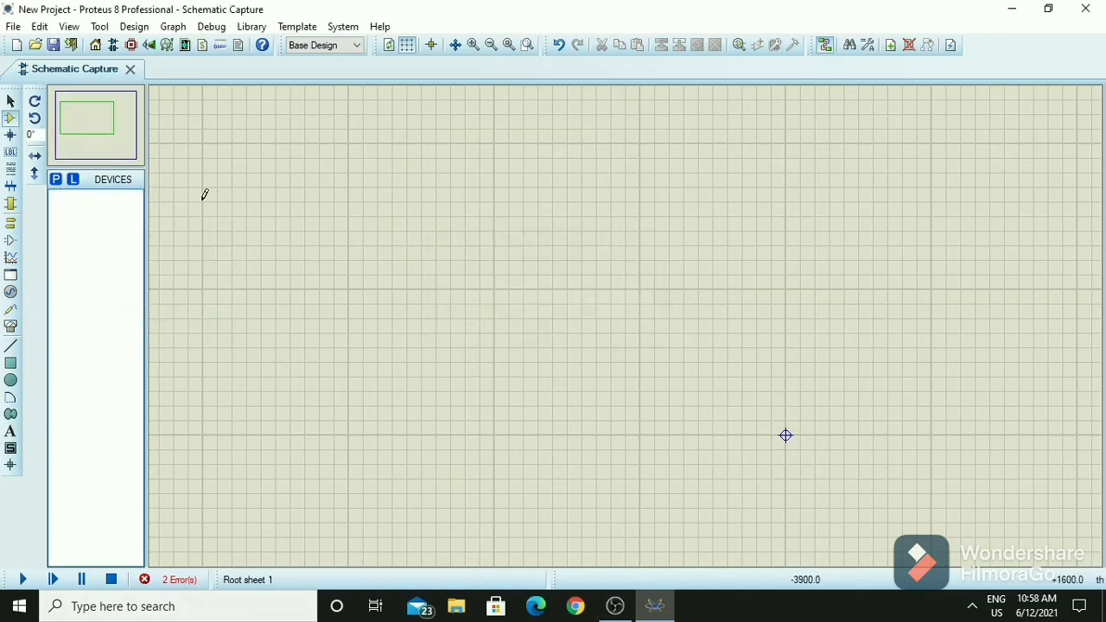
# Search the device libraries for 7400-IC, pick the TTL 74 series device and place one instance in the middle of the sheet.
pyautogui.click(57, 181)
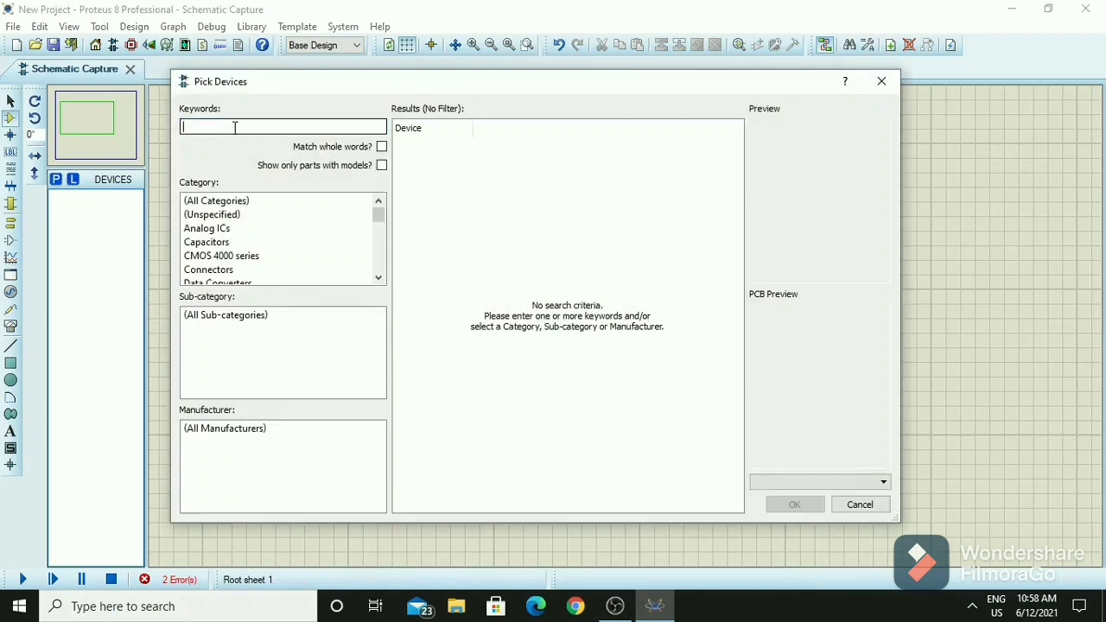
pyautogui.write('7400')
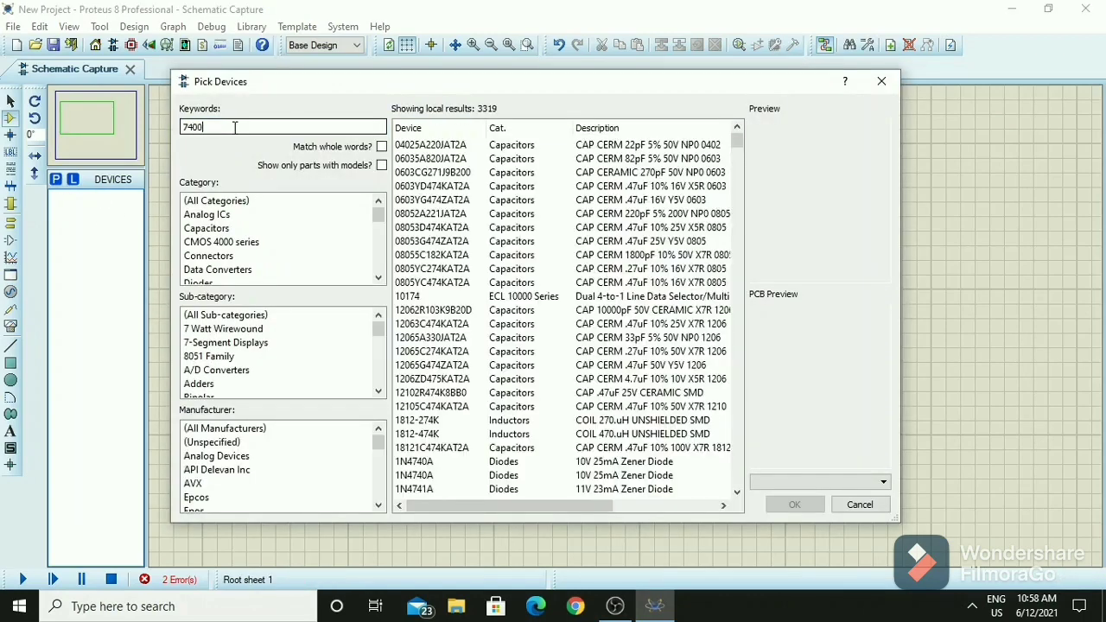
pyautogui.write('-I')
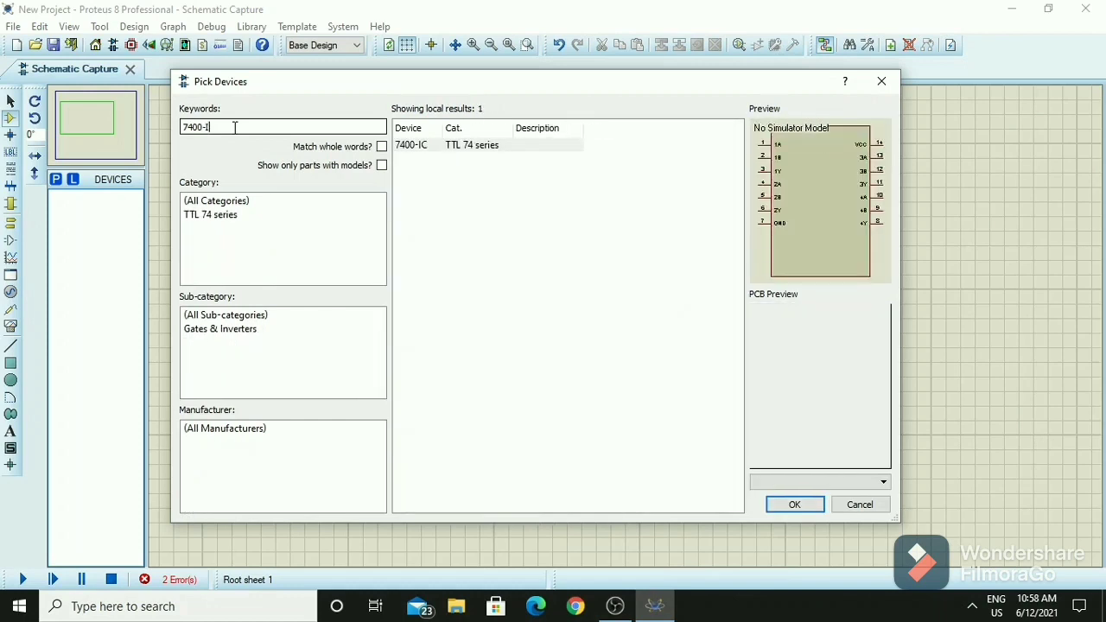
pyautogui.write('C')
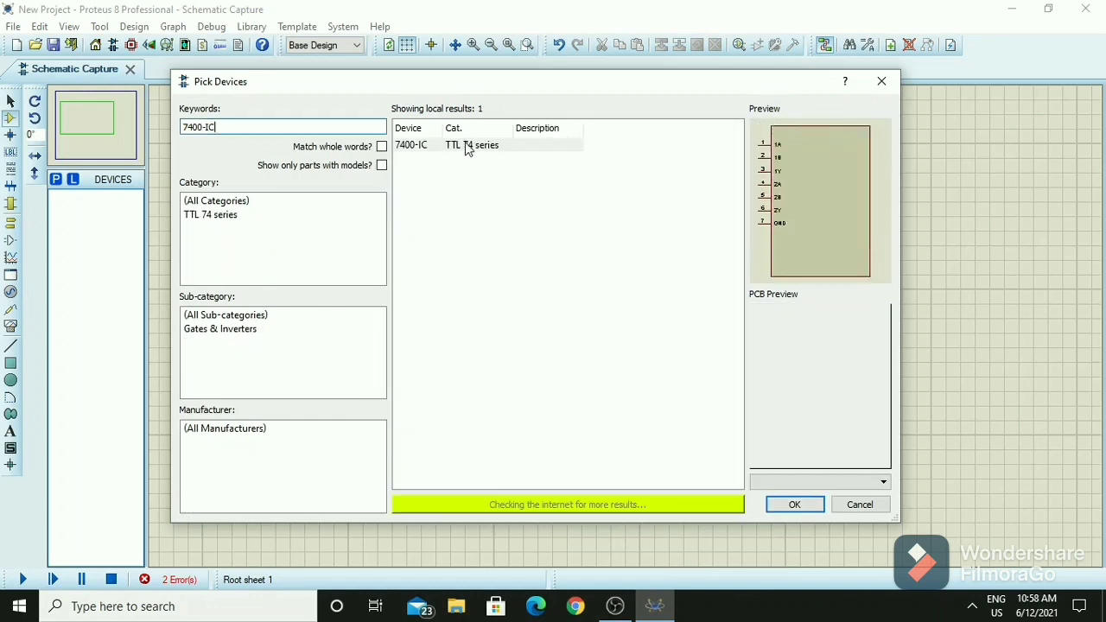
pyautogui.click(471, 145)
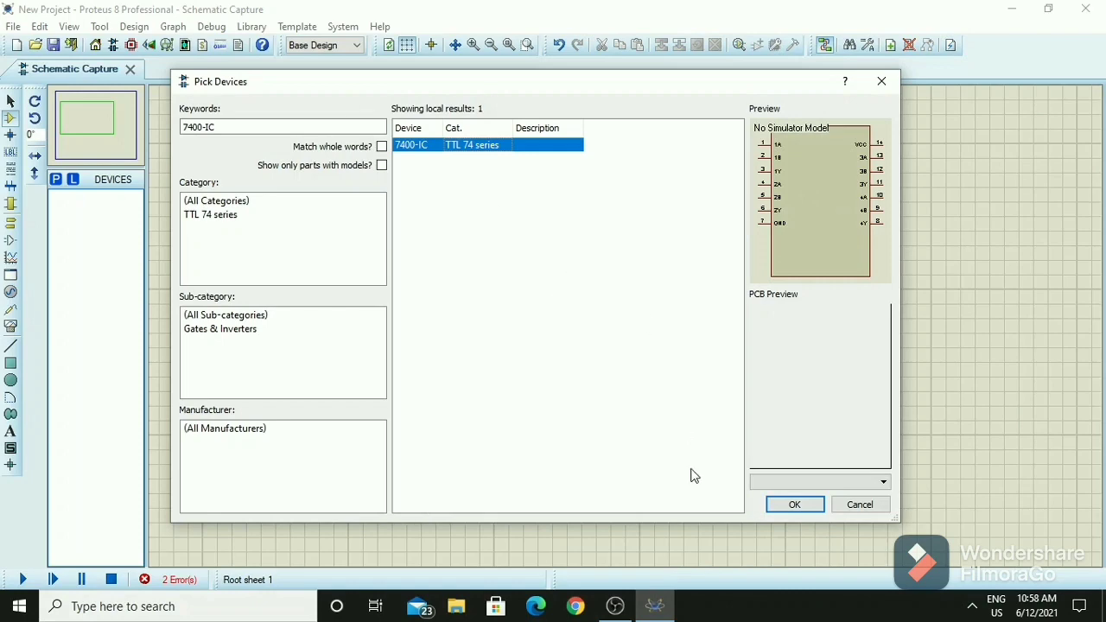
pyautogui.click(789, 508)
pyautogui.click(523, 284)
pyautogui.click(595, 298)
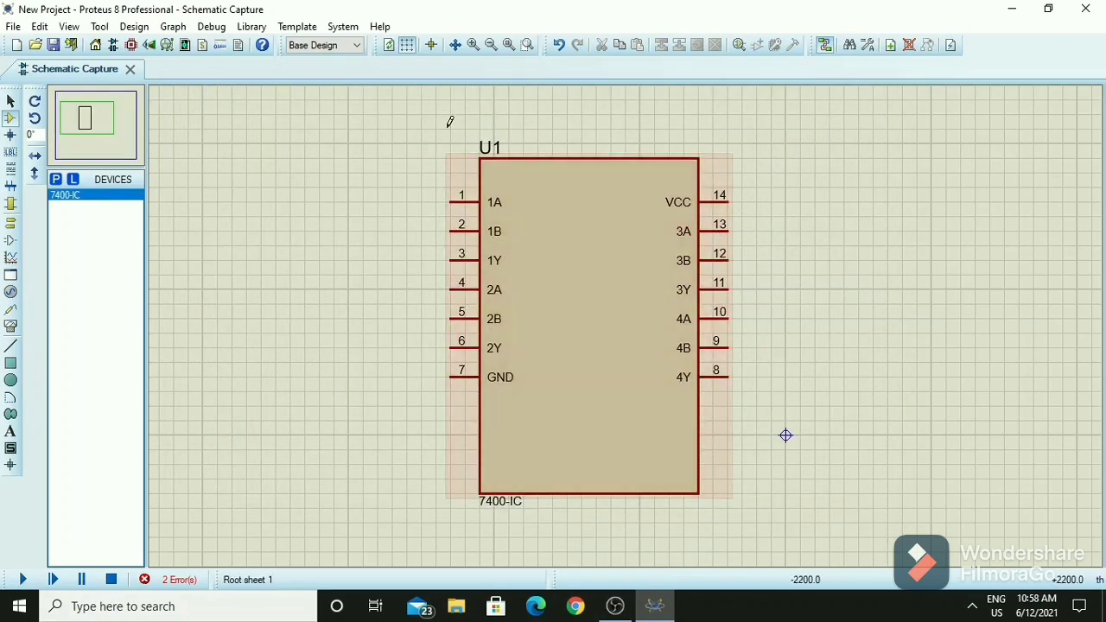
pyautogui.moveTo(421, 128); pyautogui.dragTo(769, 550)
pyautogui.moveTo(407, 130); pyautogui.dragTo(748, 516)
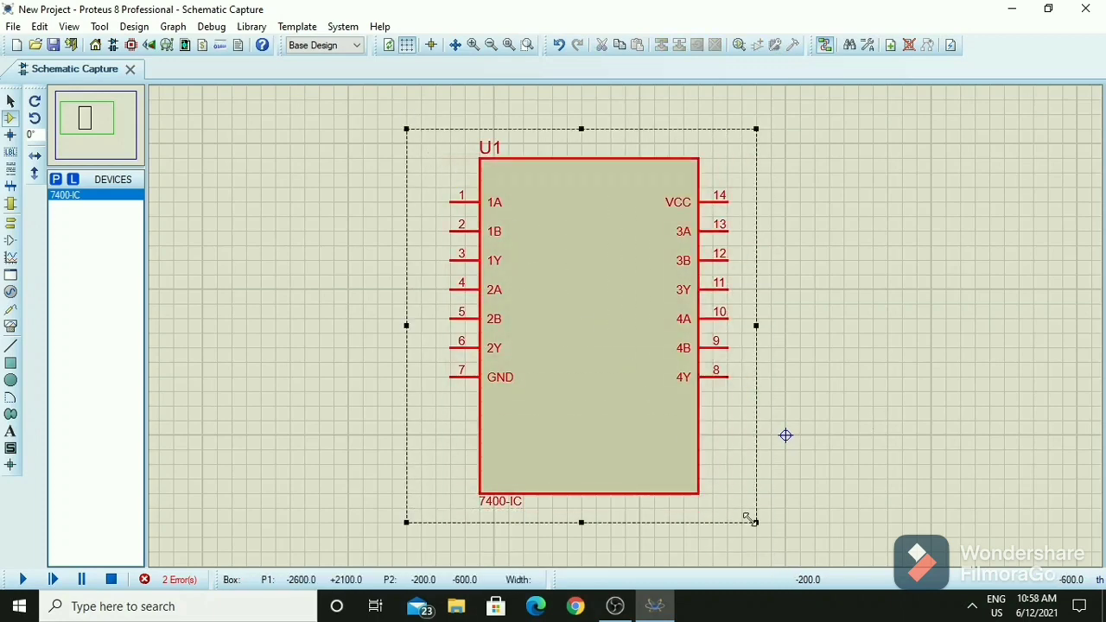
pyautogui.click(841, 520)
pyautogui.moveTo(407, 112); pyautogui.dragTo(842, 537)
pyautogui.click(958, 434)
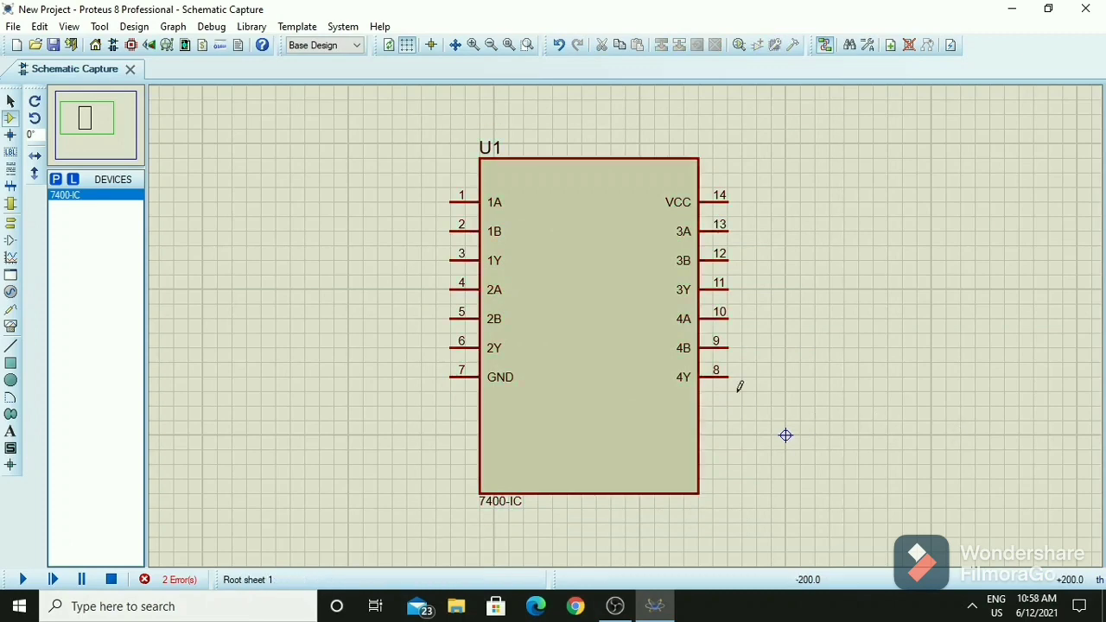
# Draw a diode triangle beside the IC's pins 1 to 4 from three component-style lines, about 300 th wide and 400 th tall, pointing at the IC.
pyautogui.click(11, 345)
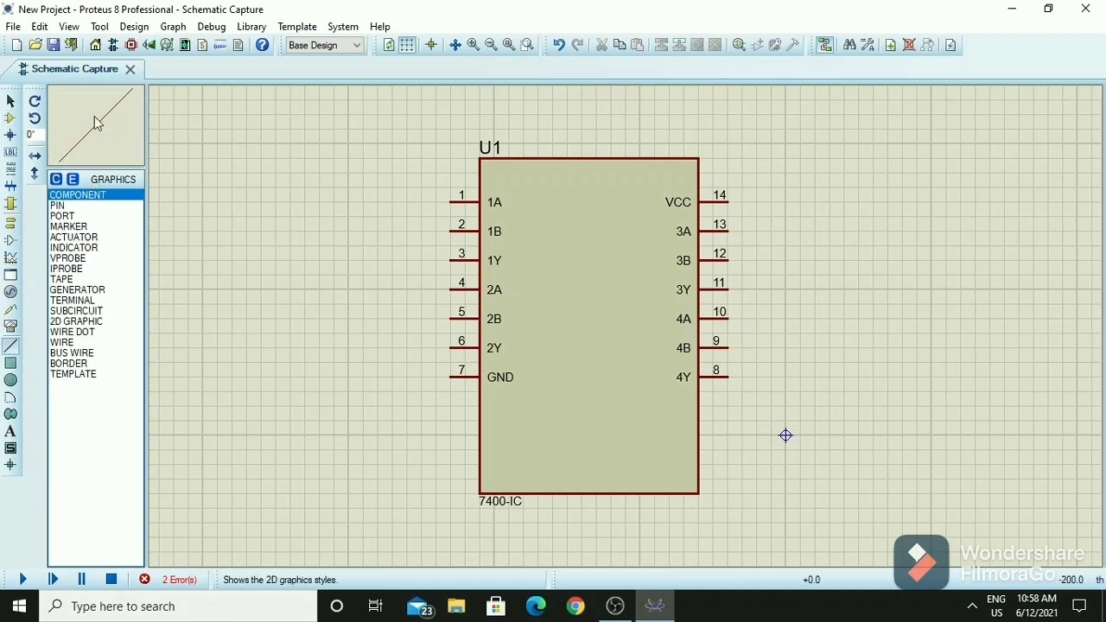
pyautogui.click(318, 230)
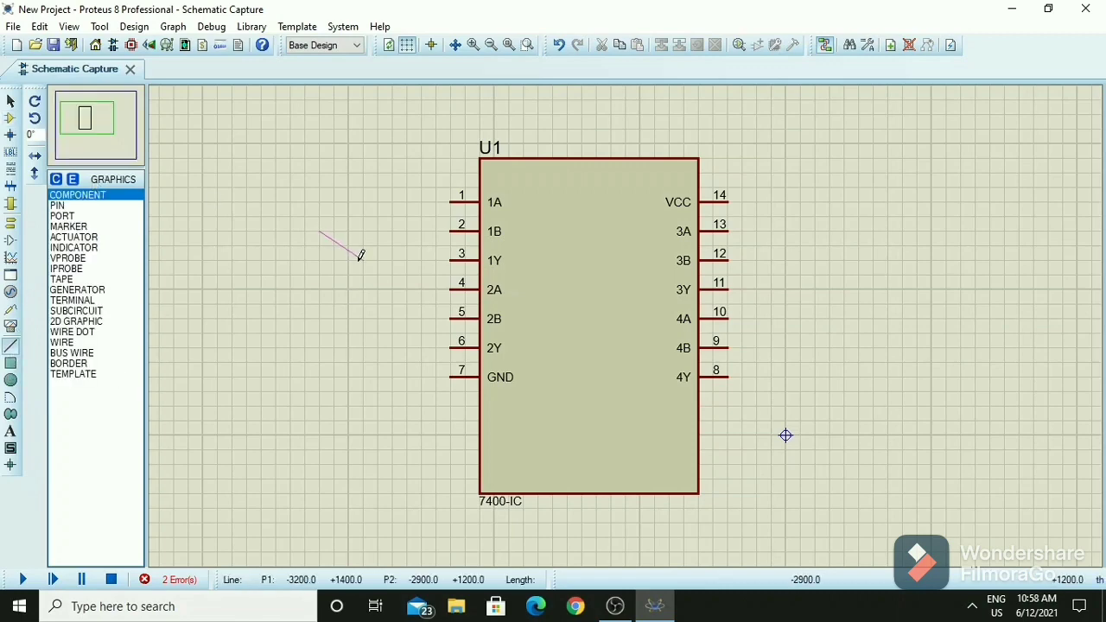
pyautogui.click(361, 256)
pyautogui.click(363, 258)
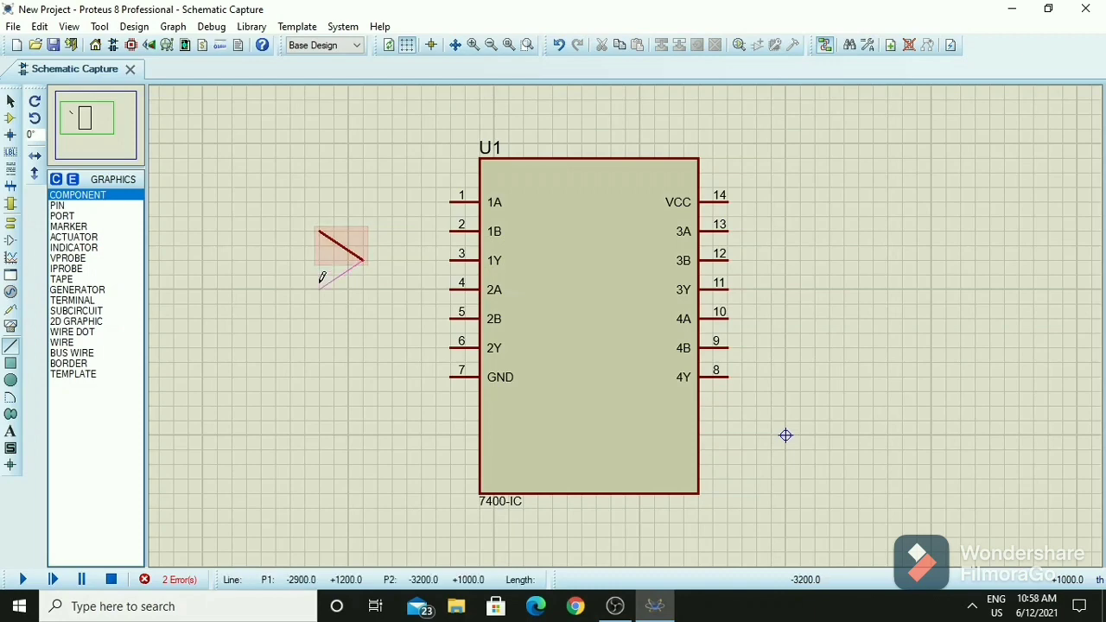
pyautogui.click(318, 288)
pyautogui.click(318, 231)
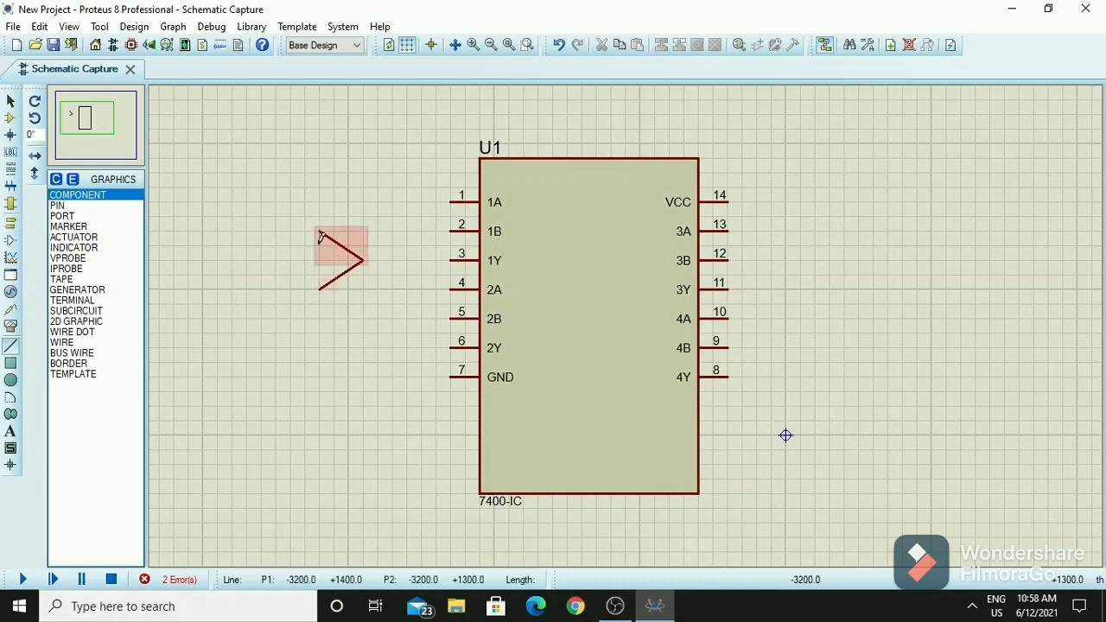
pyautogui.click(319, 289)
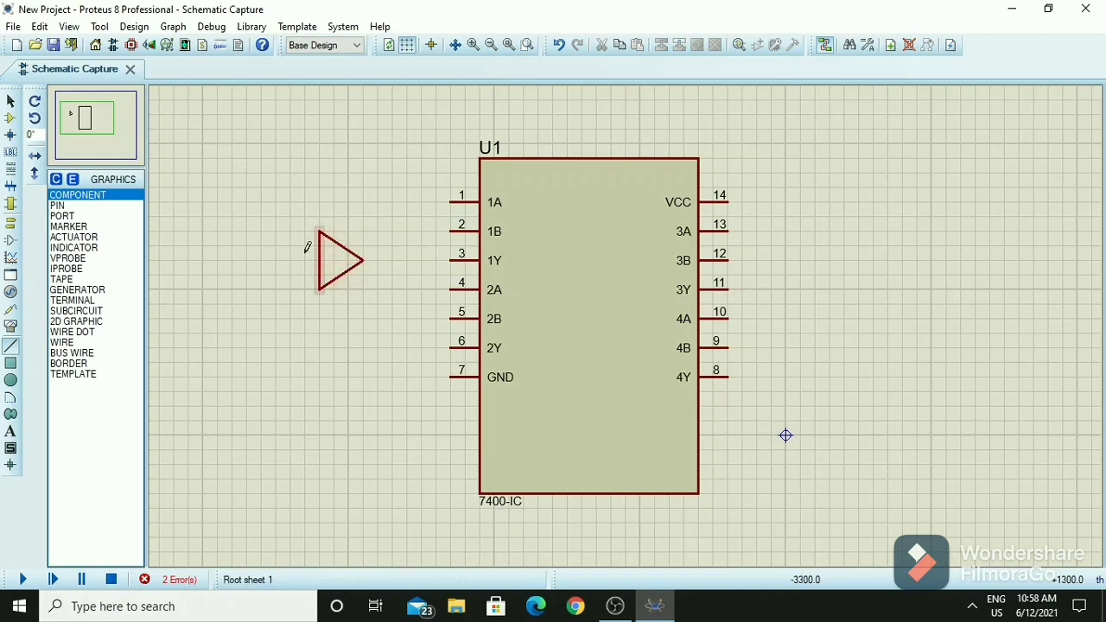
# Draw a vertical cathode bar about 400 th long at the triangle's tip and a horizontal lead about 300 th long into its base.
pyautogui.click(364, 234)
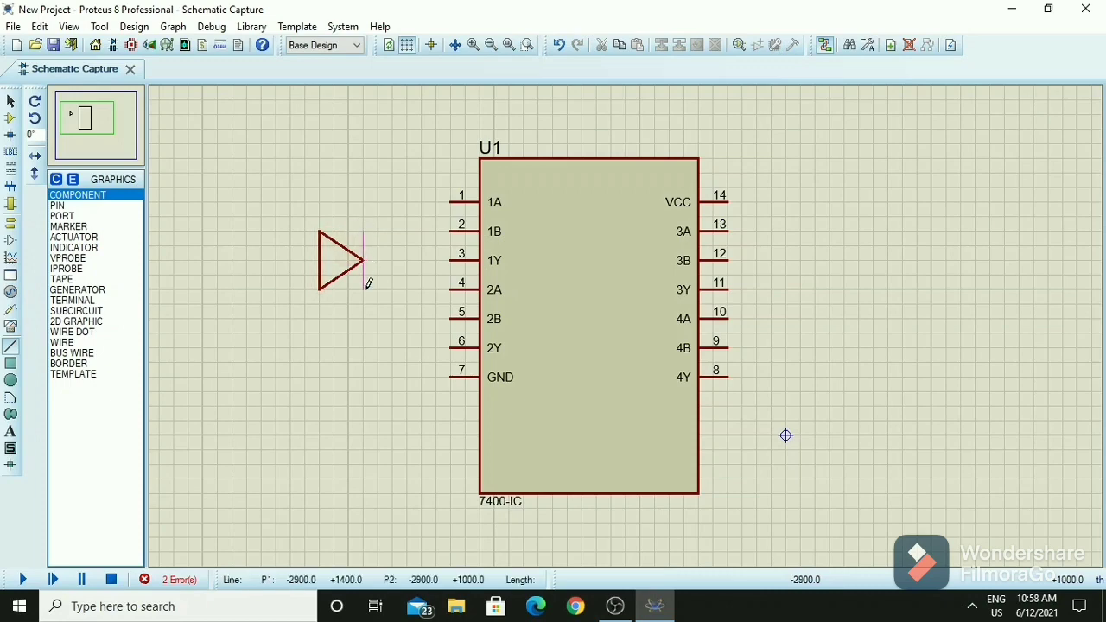
pyautogui.click(363, 291)
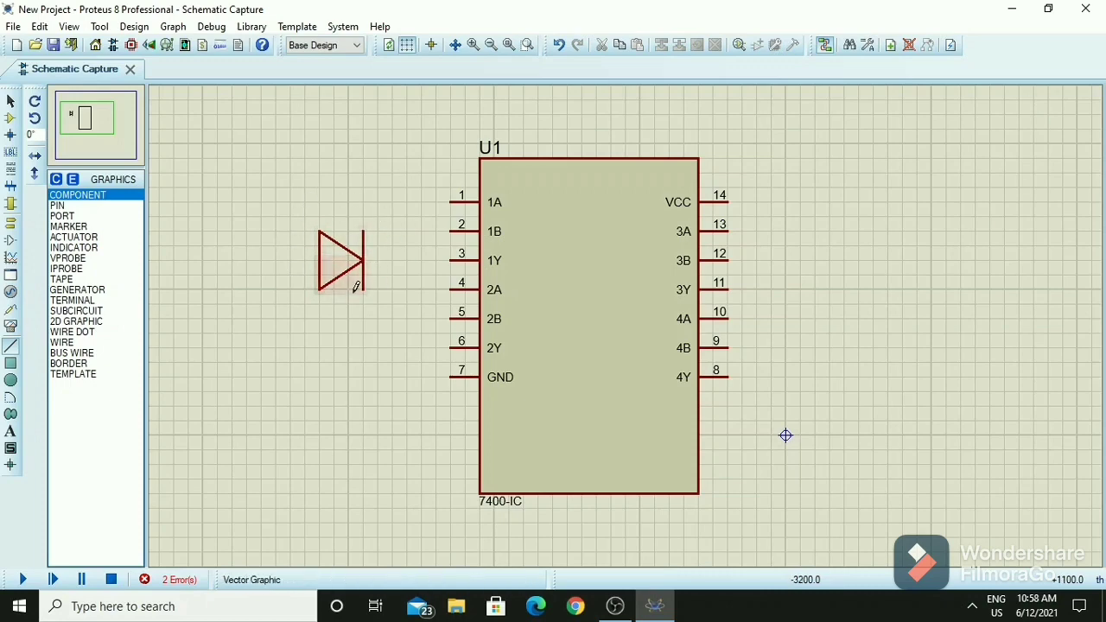
pyautogui.click(278, 257)
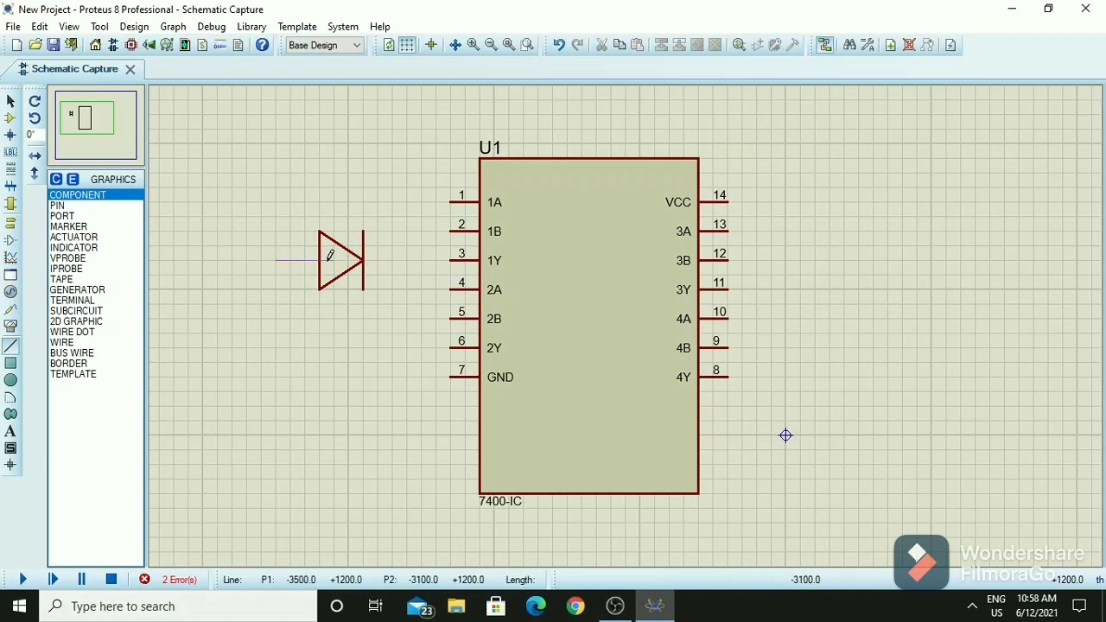
pyautogui.click(318, 258)
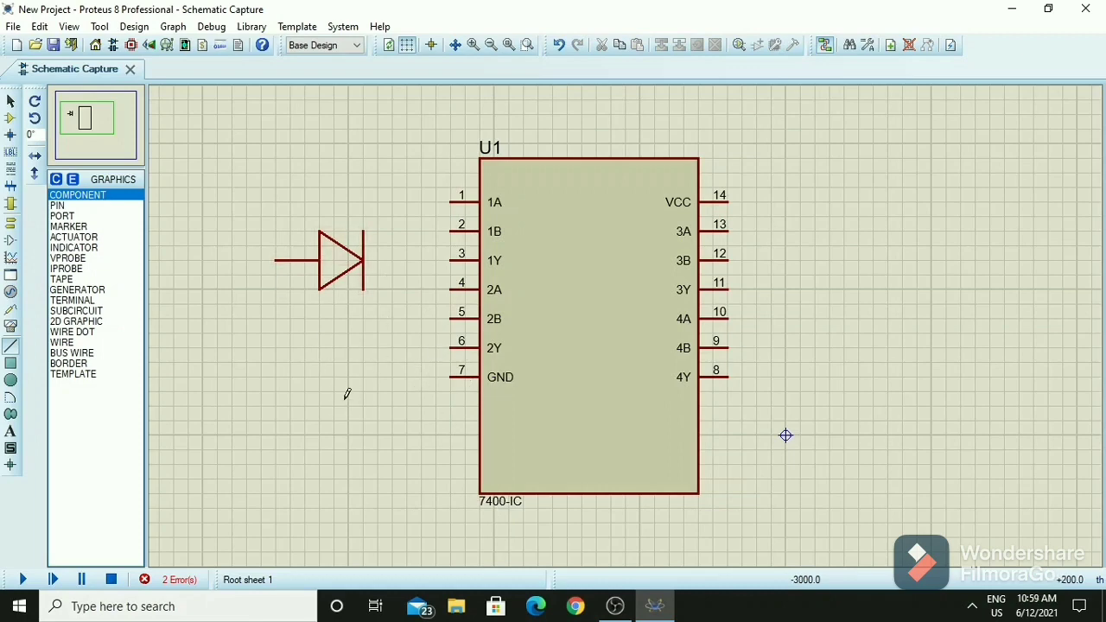
pyautogui.click(11, 363)
pyautogui.click(10, 380)
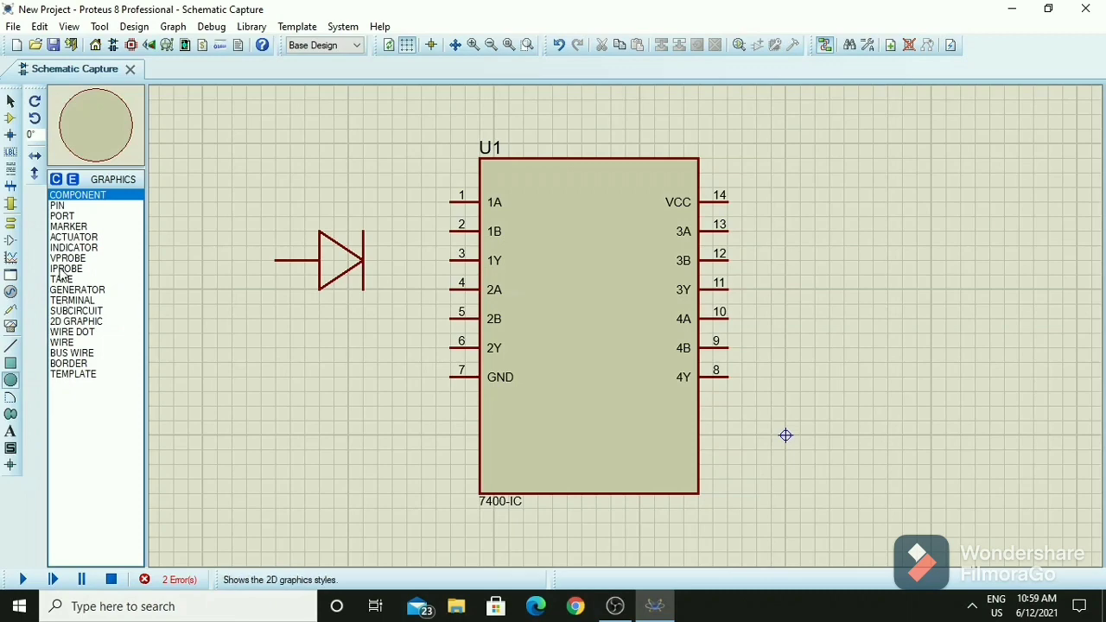
pyautogui.click(10, 363)
pyautogui.moveTo(65, 298)
pyautogui.mouseDown()
pyautogui.moveTo(78, 246)
pyautogui.moveTo(78, 366)
pyautogui.moveTo(69, 281)
pyautogui.mouseUp()
pyautogui.click(67, 195)
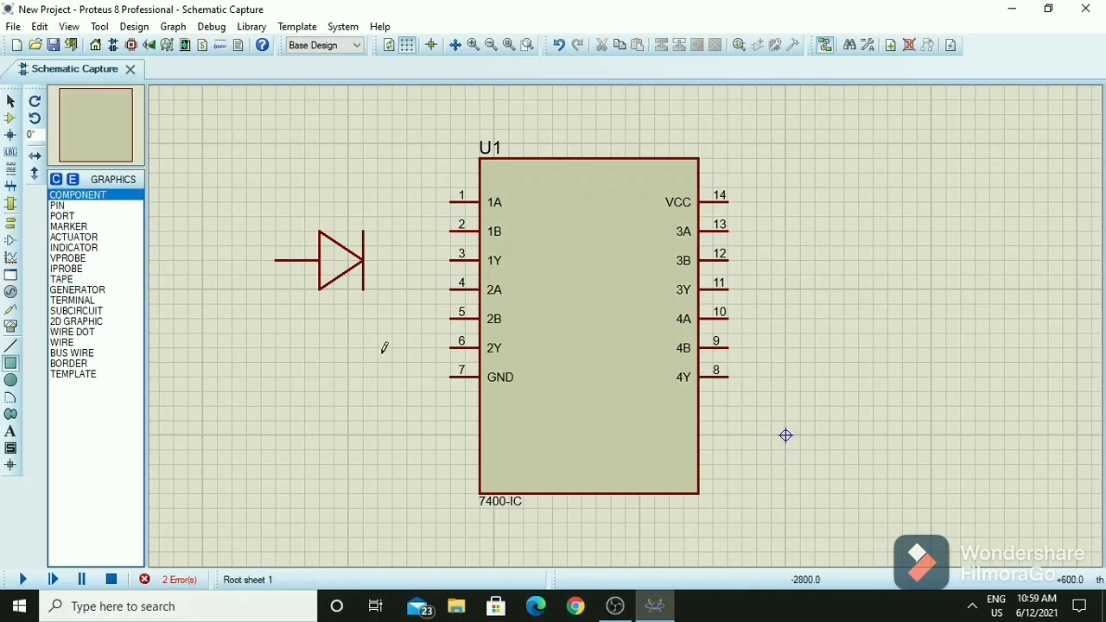